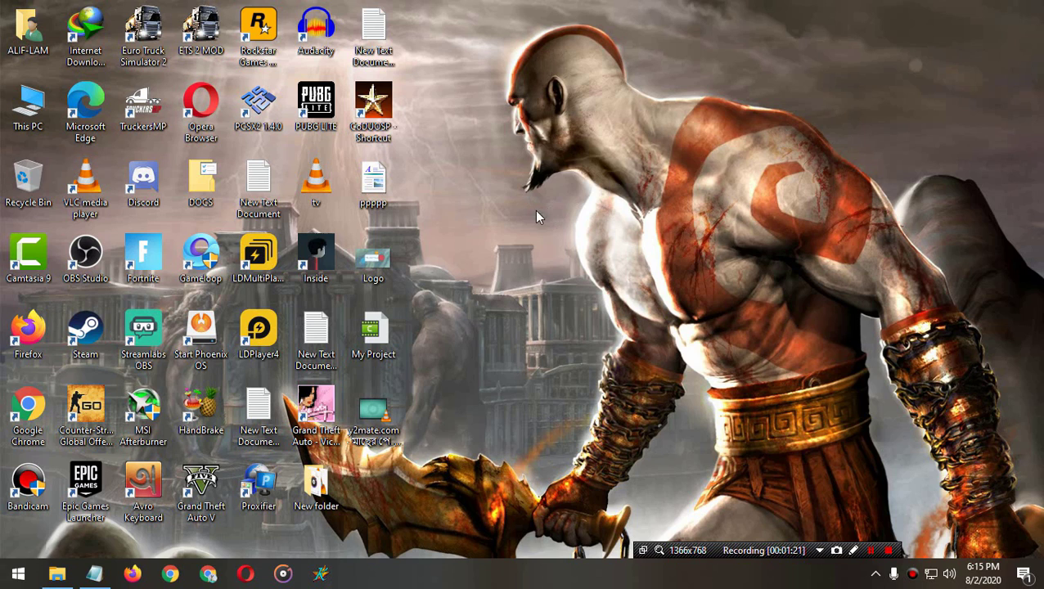
Step: Bring the kernel guide into view and highlight the 7th–10th generation kernel recommendations
click(95, 573)
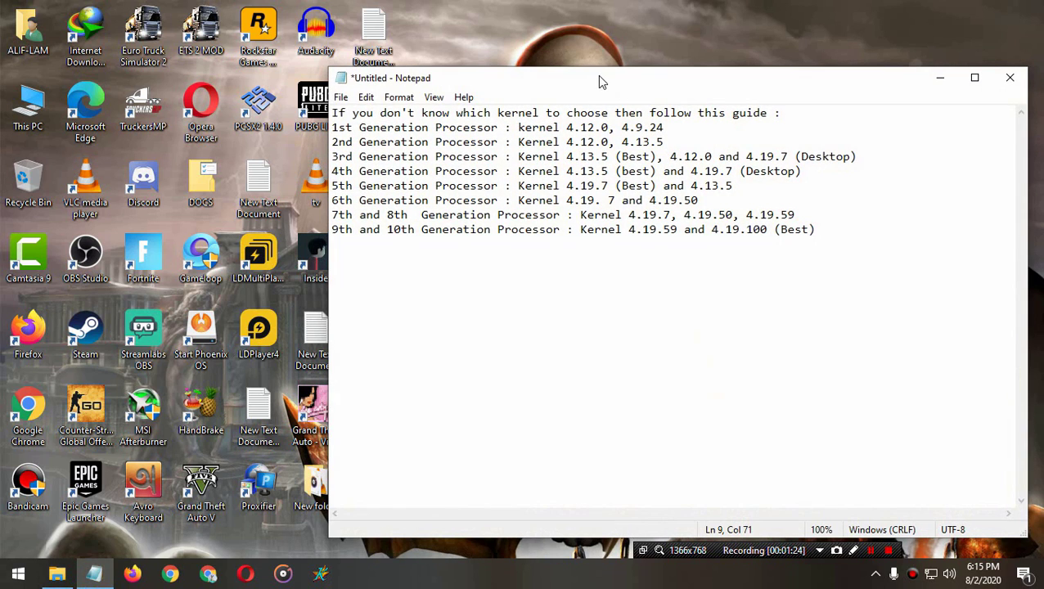
drag(599, 82, 569, 63)
drag(301, 109, 633, 109)
drag(427, 182, 765, 211)
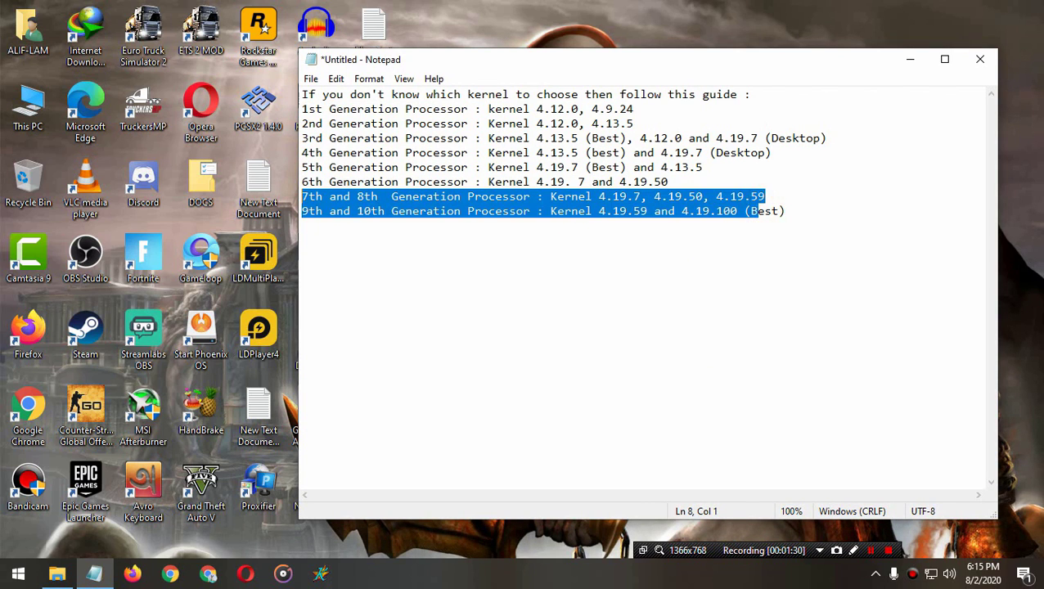
Step: Clear the highlight and minimize the Notepad guide to reveal the desktop
click(690, 268)
click(807, 237)
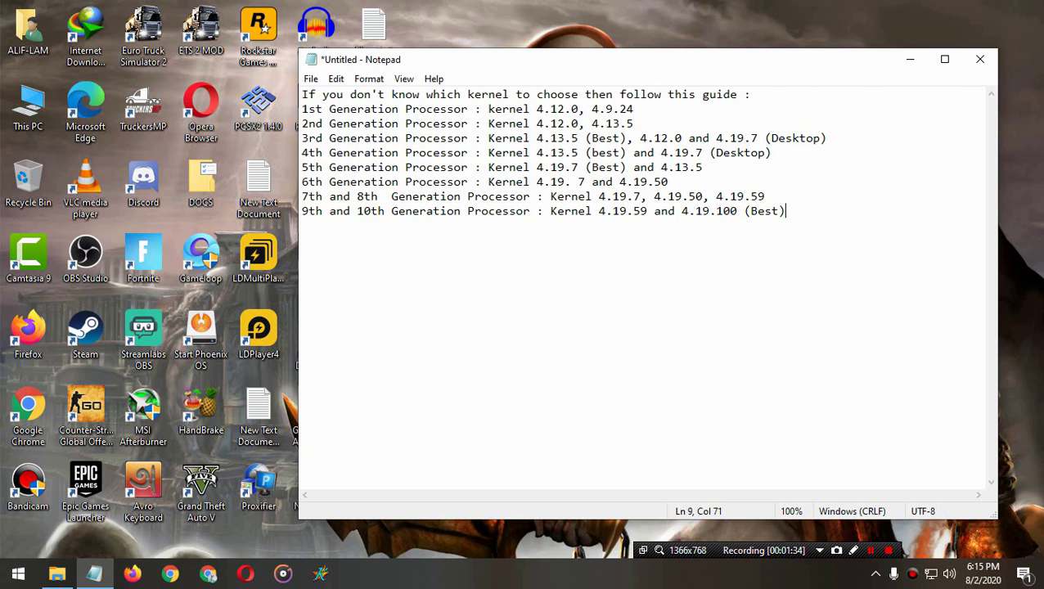
click(910, 59)
Step: Refresh the desktop four times from its right-click menu
right_click(618, 135)
click(646, 189)
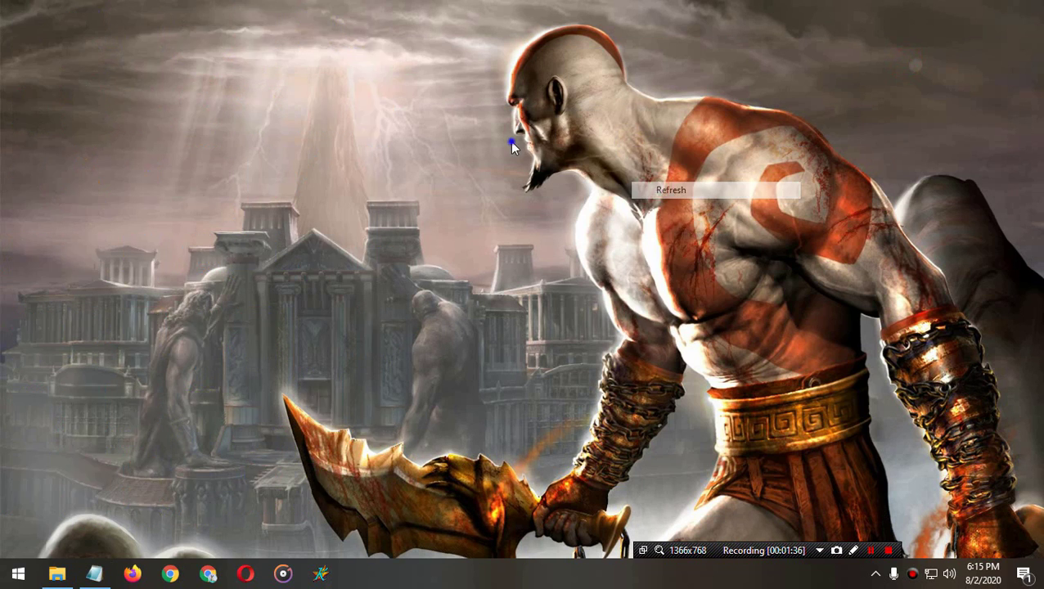
right_click(511, 142)
click(538, 188)
right_click(509, 141)
click(540, 189)
right_click(515, 137)
click(539, 188)
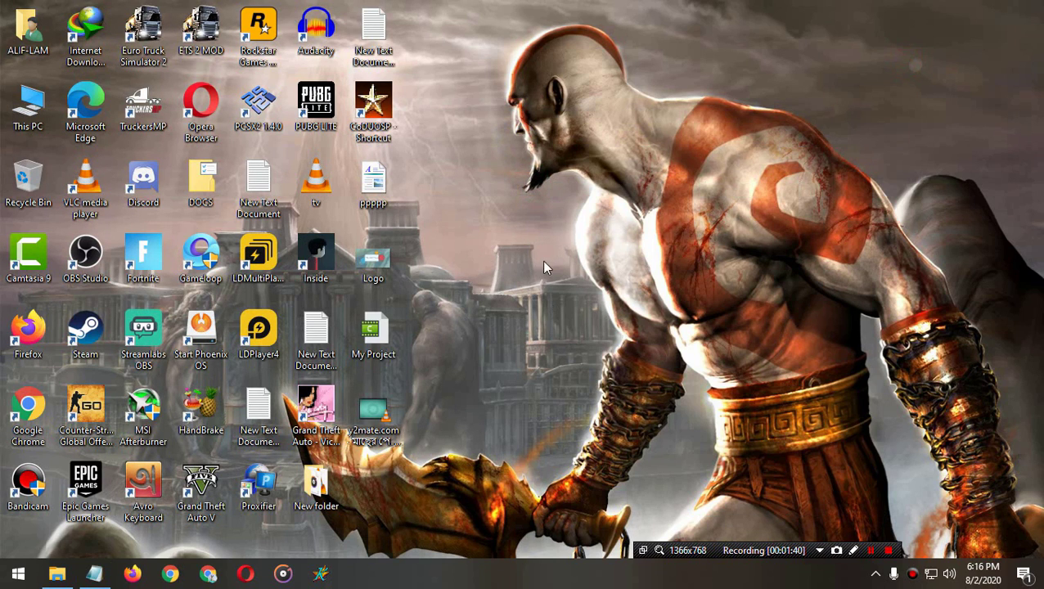
Step: Browse File Explorer to ALIF-LAM (E:) and locate the APTv270 and Kernel4-19-15 archives
click(56, 573)
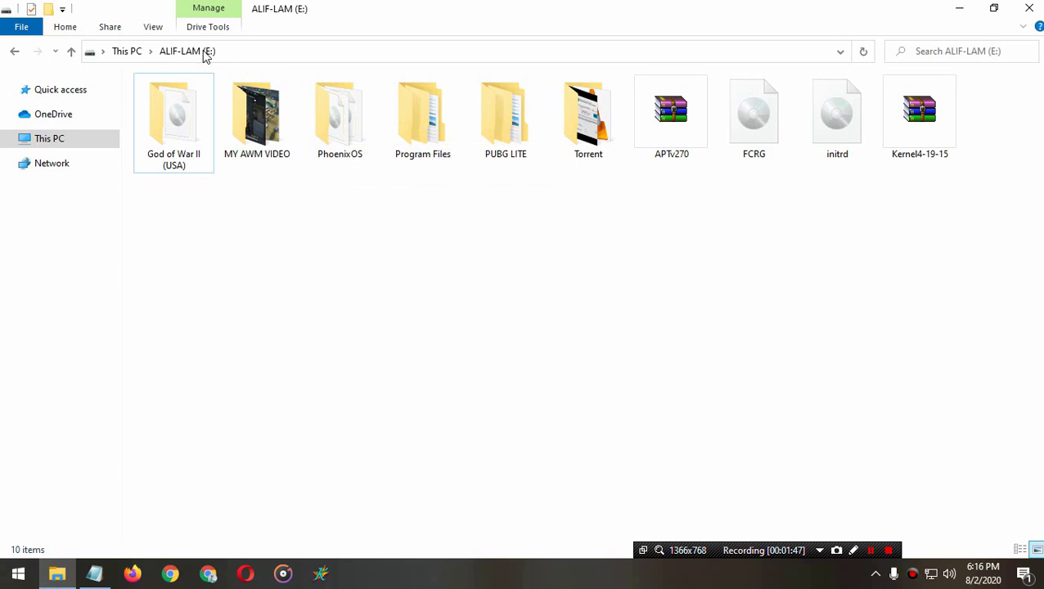
click(595, 345)
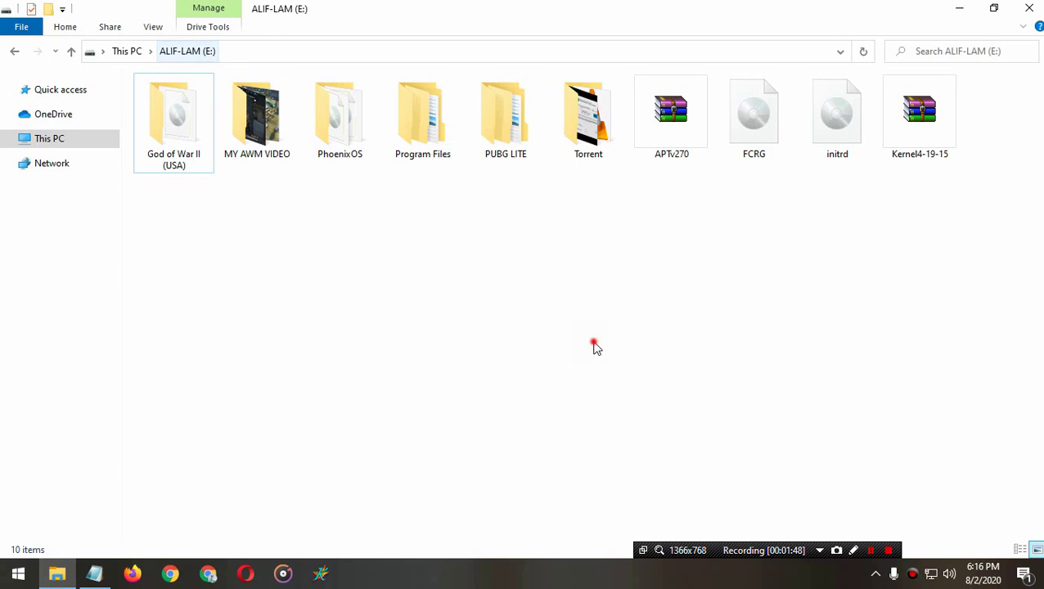
click(669, 145)
click(682, 258)
click(935, 143)
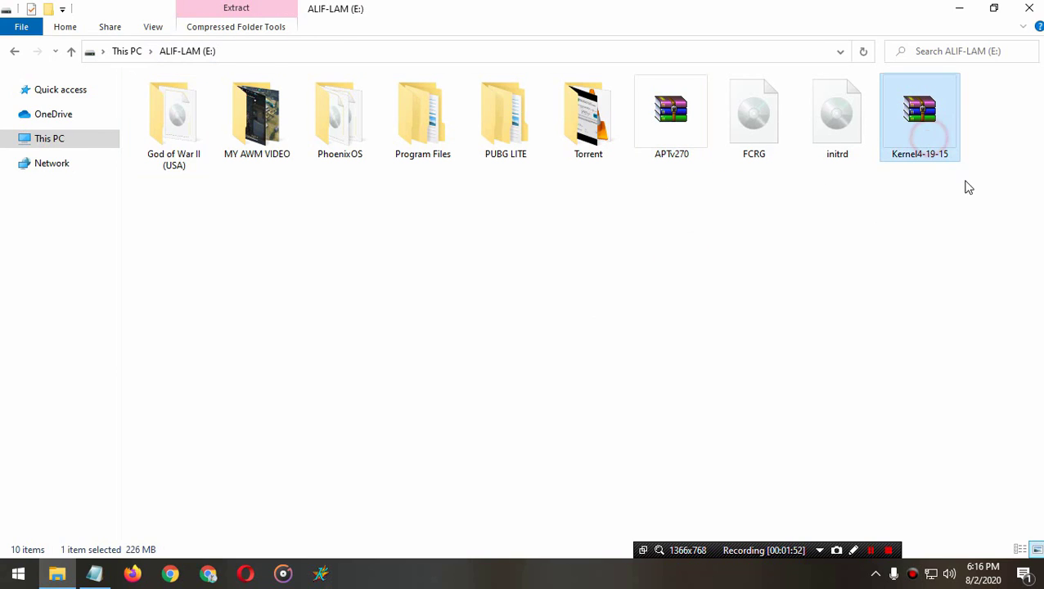
click(629, 344)
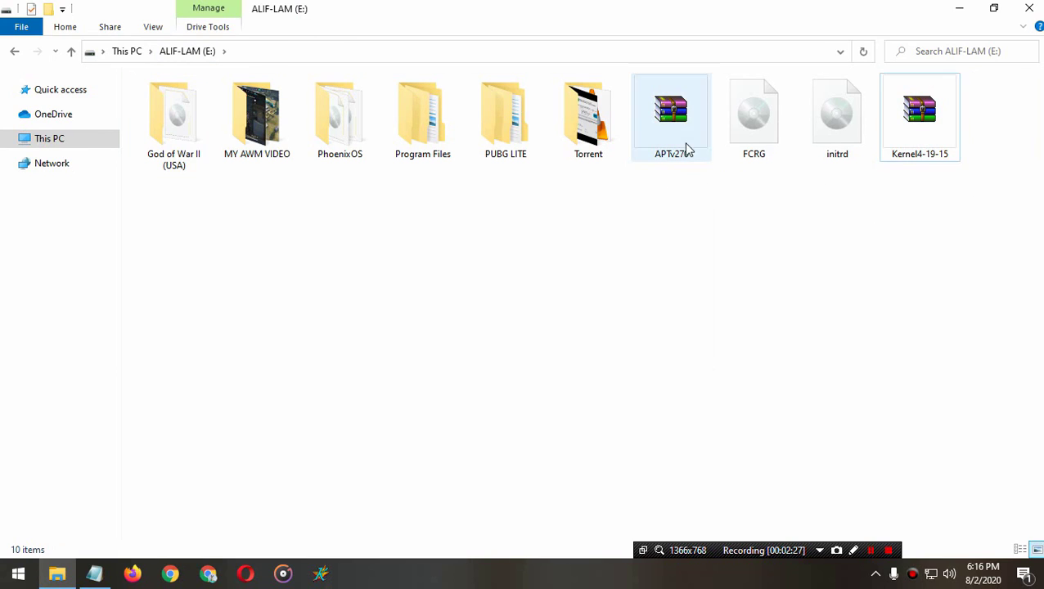
Step: Extract APTv270 to an APTv270\ folder, entering the archive password
right_click(668, 122)
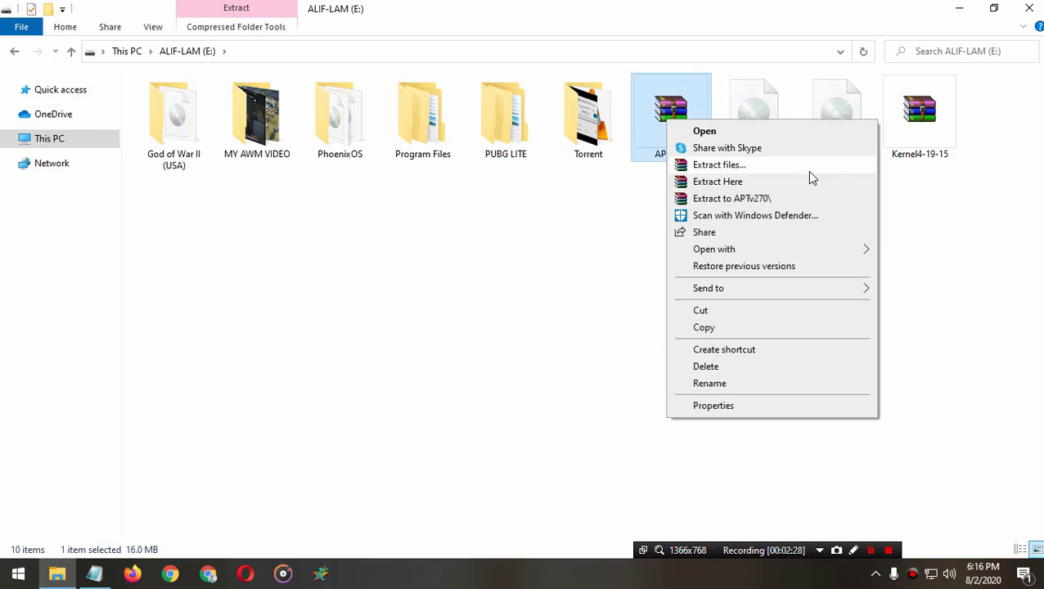
click(745, 198)
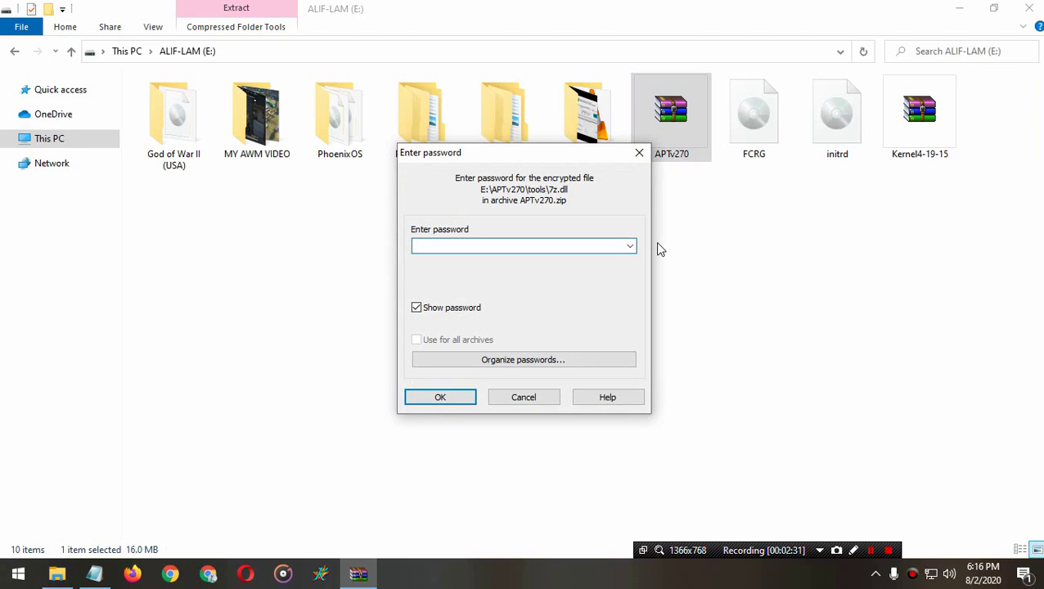
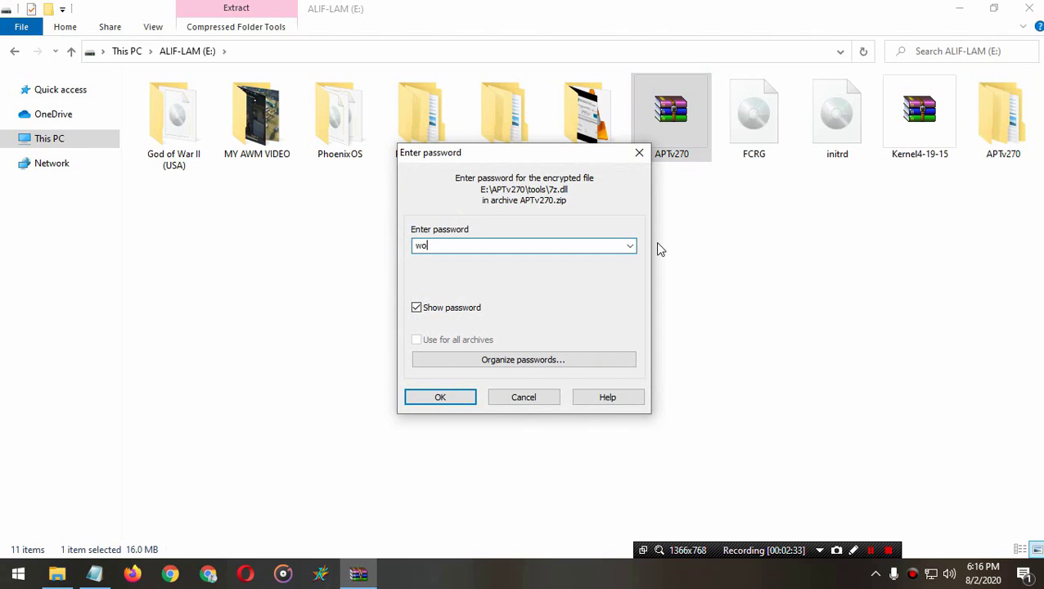
key(Return)
Step: Open the extracted APTv270 folder and check its data, in, out, tools and unpack folders
click(684, 262)
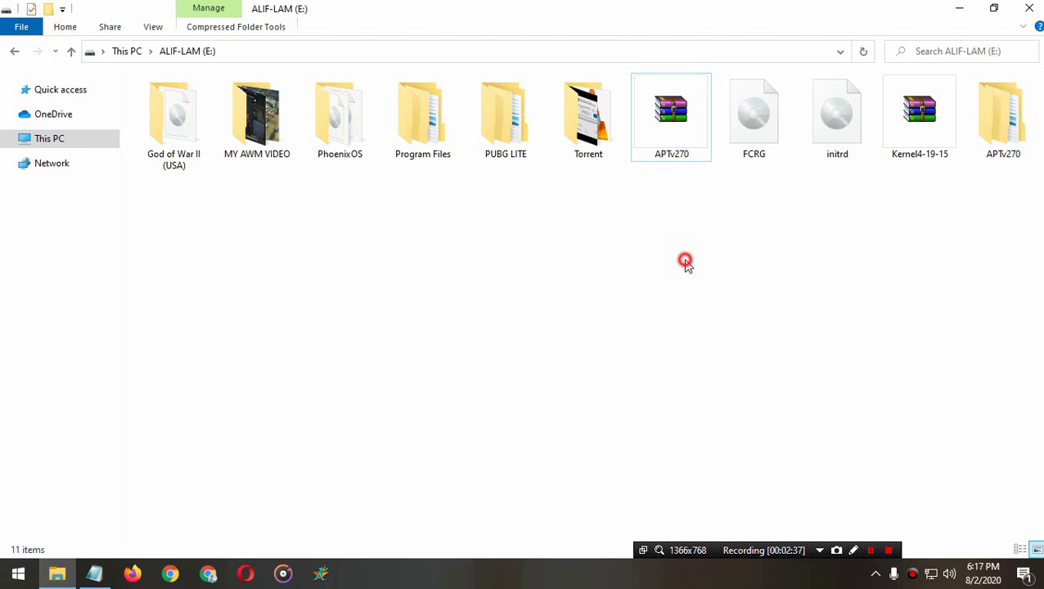
double_click(1003, 148)
click(741, 234)
click(157, 120)
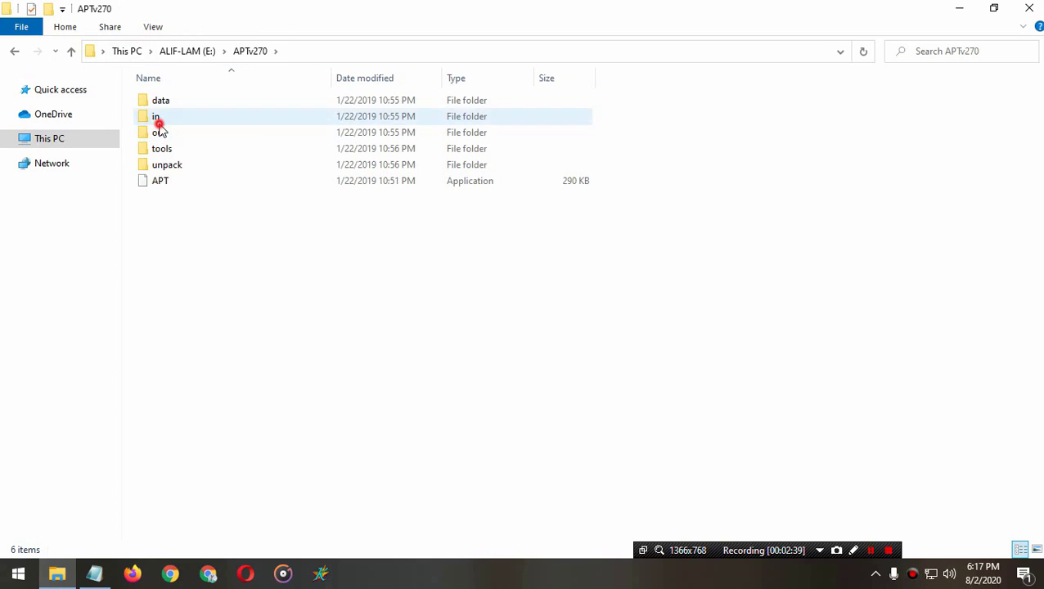
click(283, 282)
Step: Copy the Kernel4-19-15 archive from E: into the APTv270\tools folder
key(alt+Up)
click(501, 271)
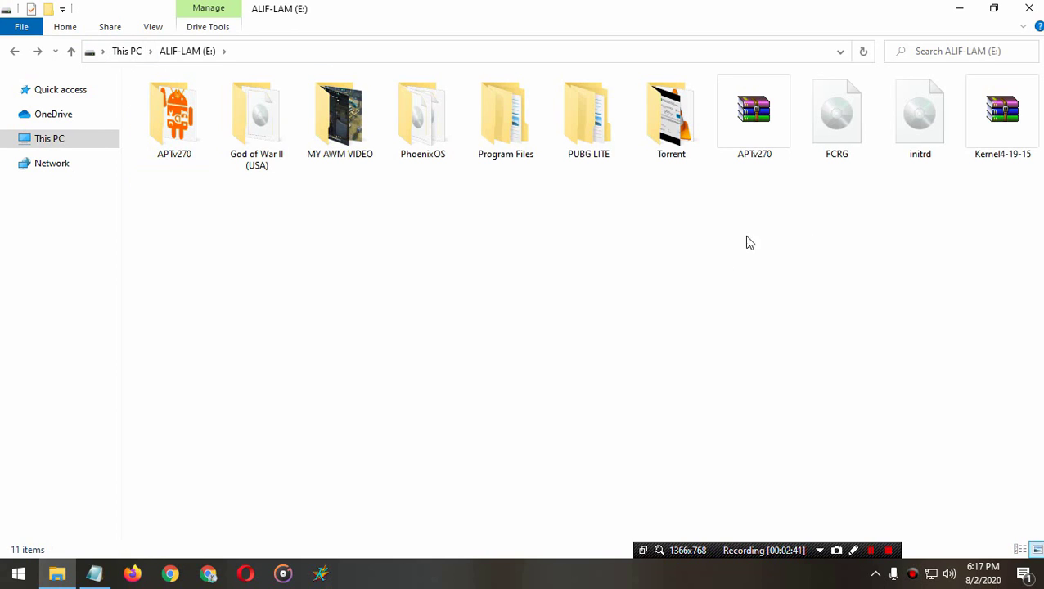
click(1002, 146)
right_click(1002, 145)
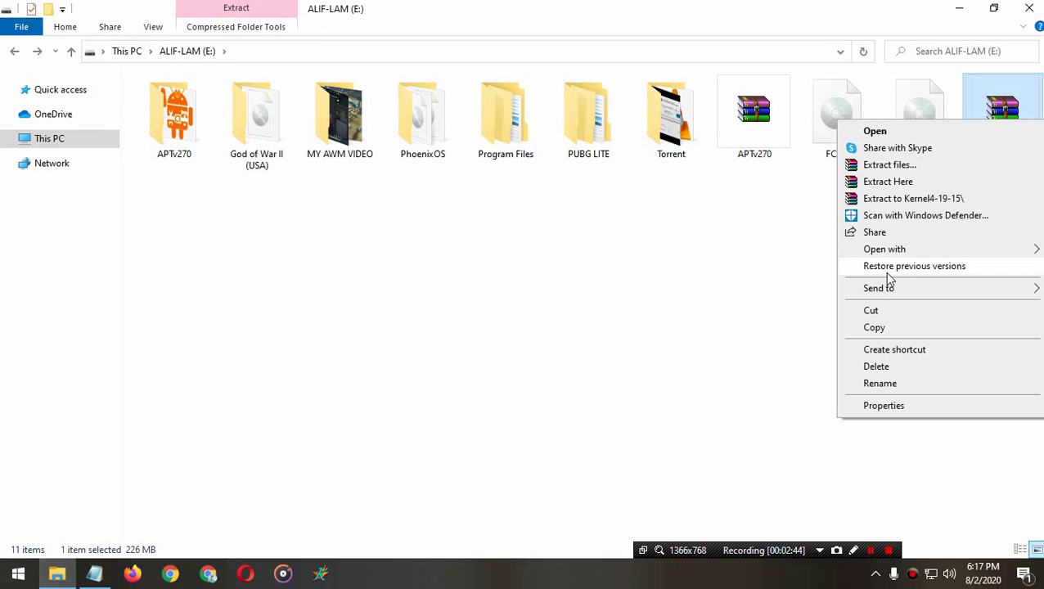
click(876, 328)
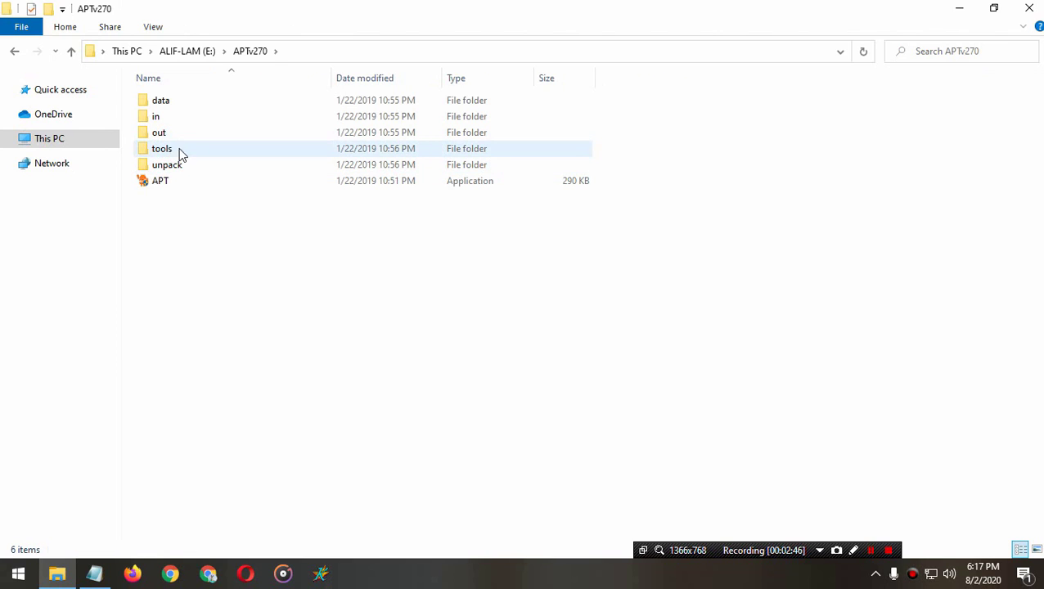
double_click(178, 145)
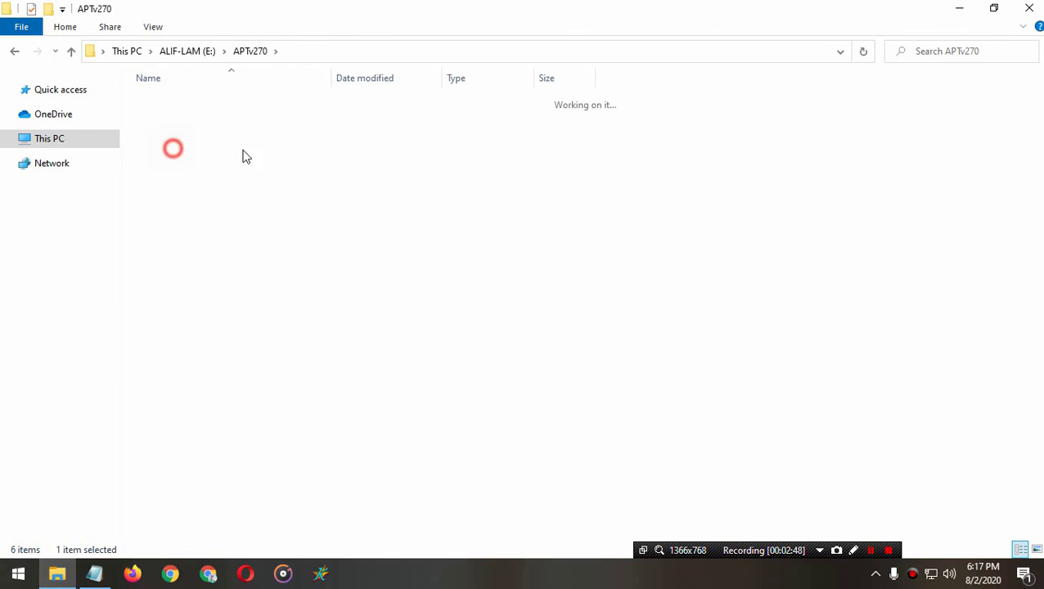
right_click(705, 144)
click(741, 250)
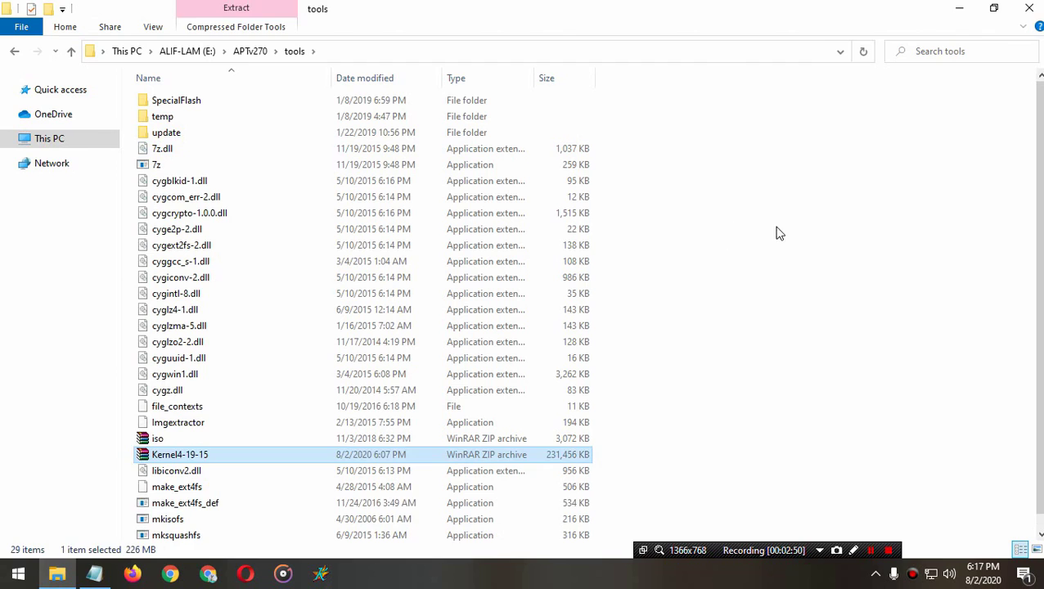
key(alt+Up)
key(alt+Up)
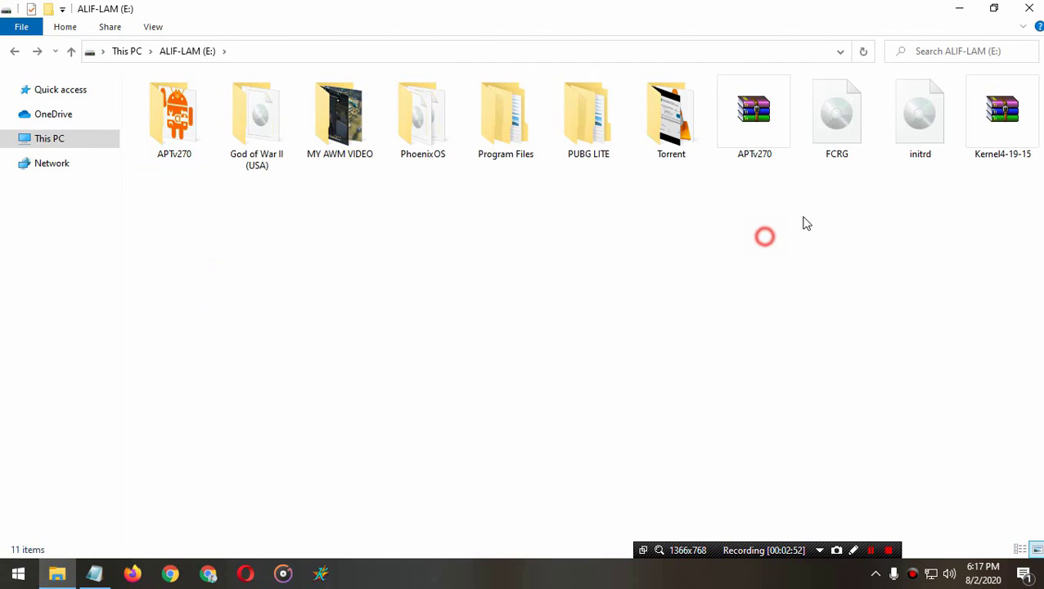
Step: Move the system disc image from E:\PhoenixOS into APTv270\in, then select APT.exe
double_click(420, 135)
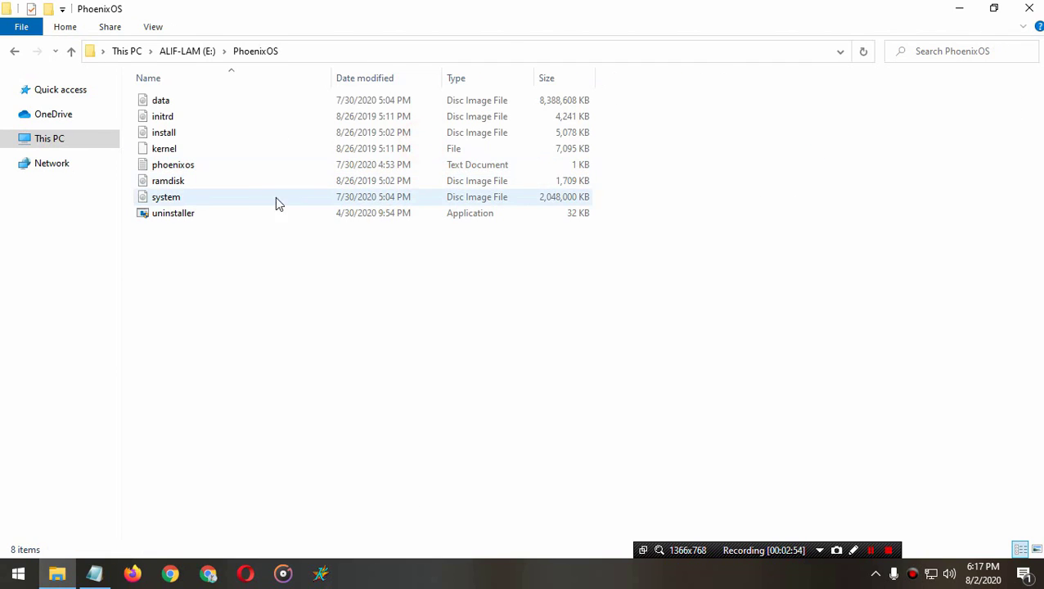
click(168, 199)
right_click(170, 203)
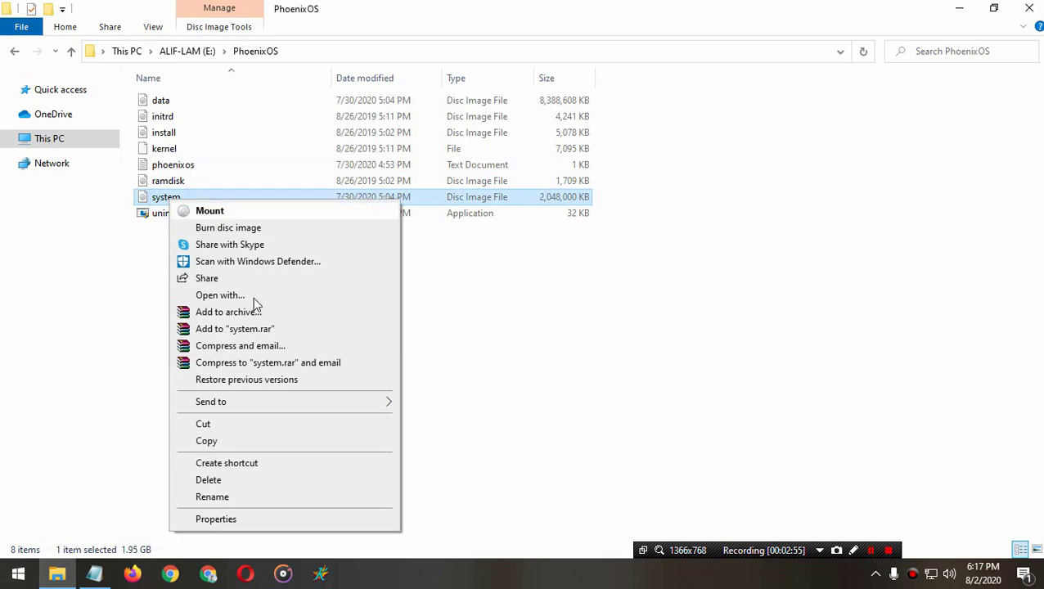
click(201, 421)
key(alt+Up)
double_click(182, 122)
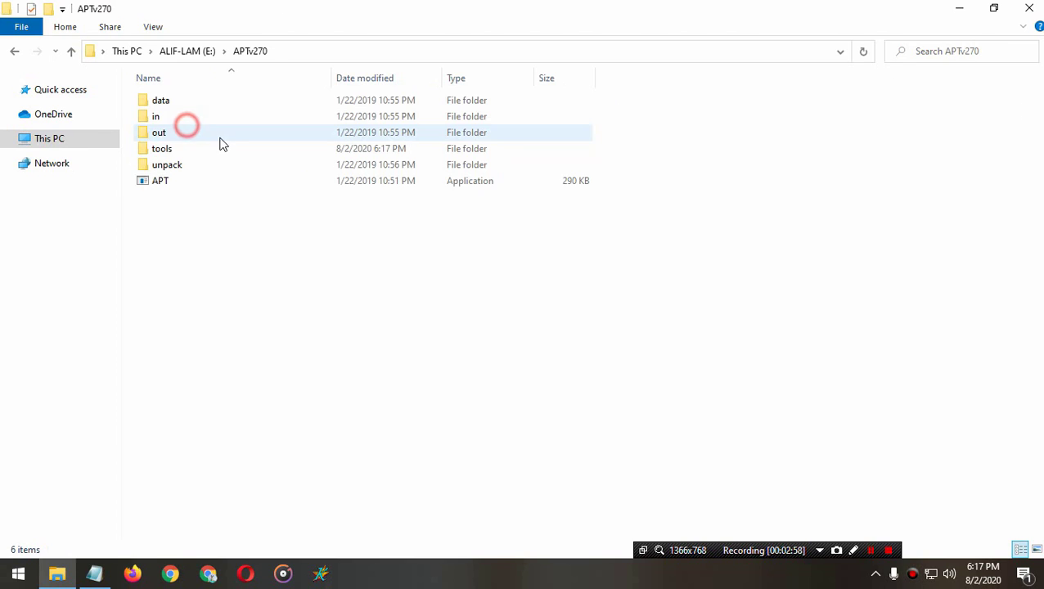
double_click(155, 114)
right_click(374, 235)
click(425, 339)
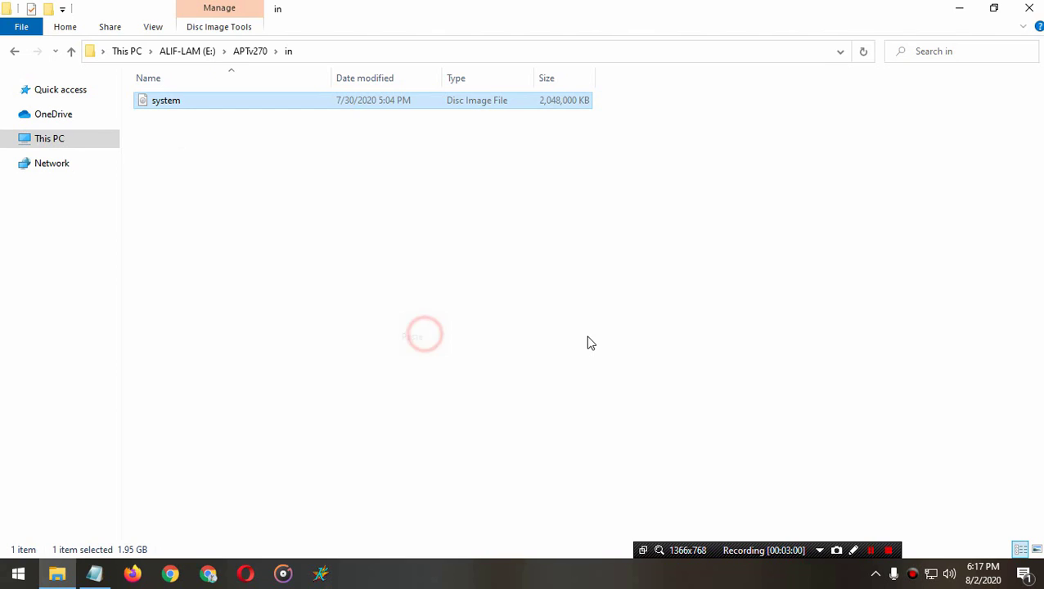
click(536, 336)
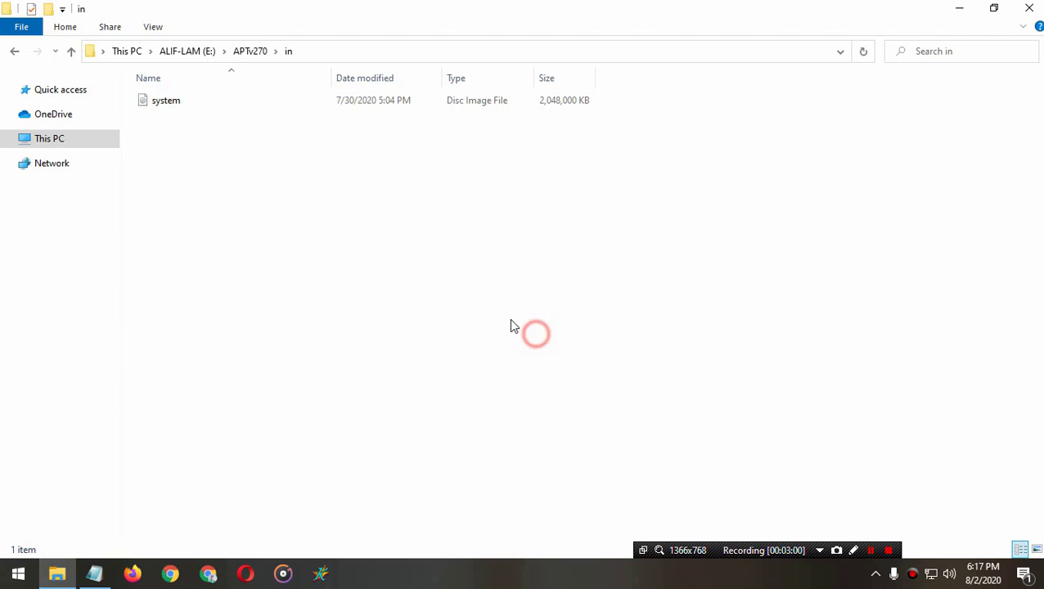
key(alt+Up)
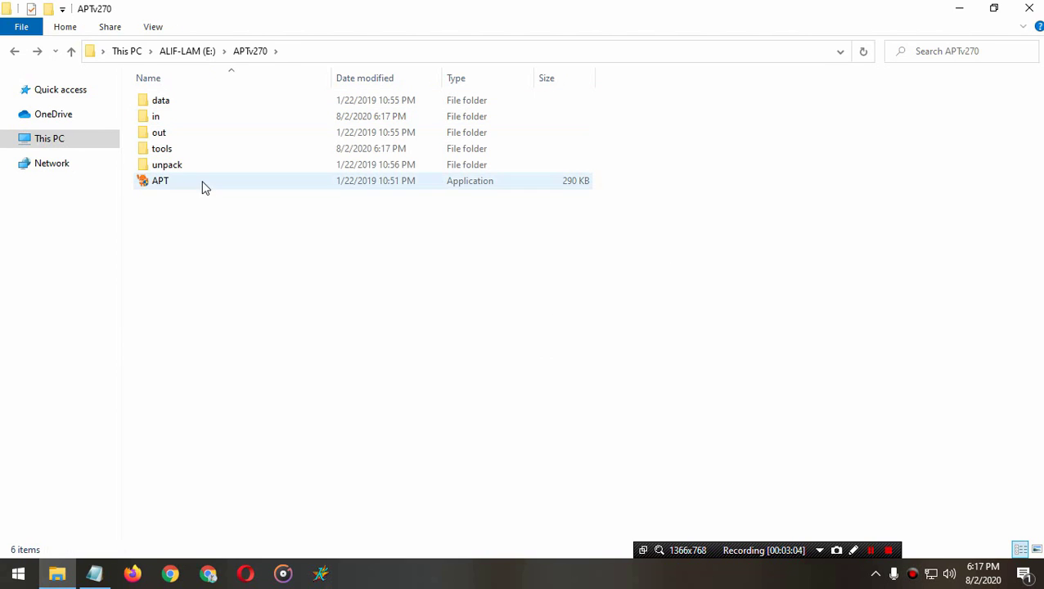
click(178, 181)
Step: Launch APT.exe, choose Run anyway past SmartScreen, and continue to the ToolBox main menu
double_click(163, 186)
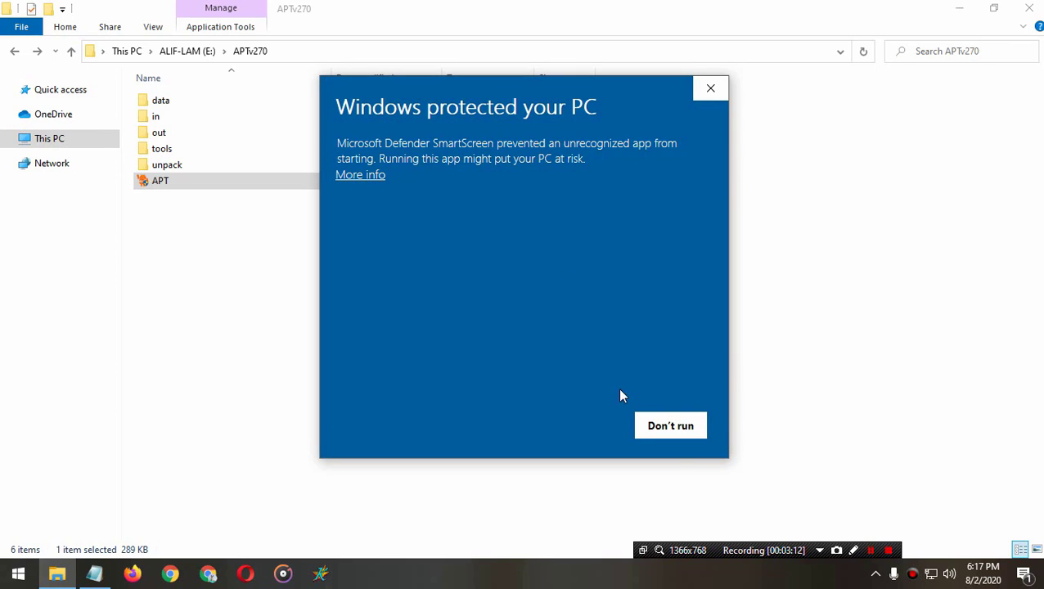
click(348, 173)
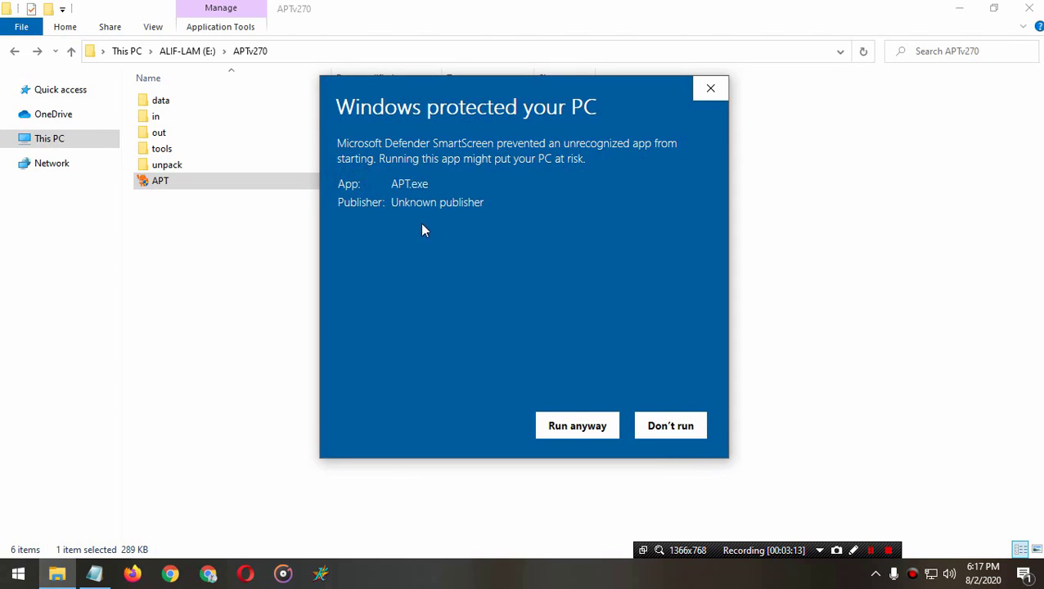
click(573, 426)
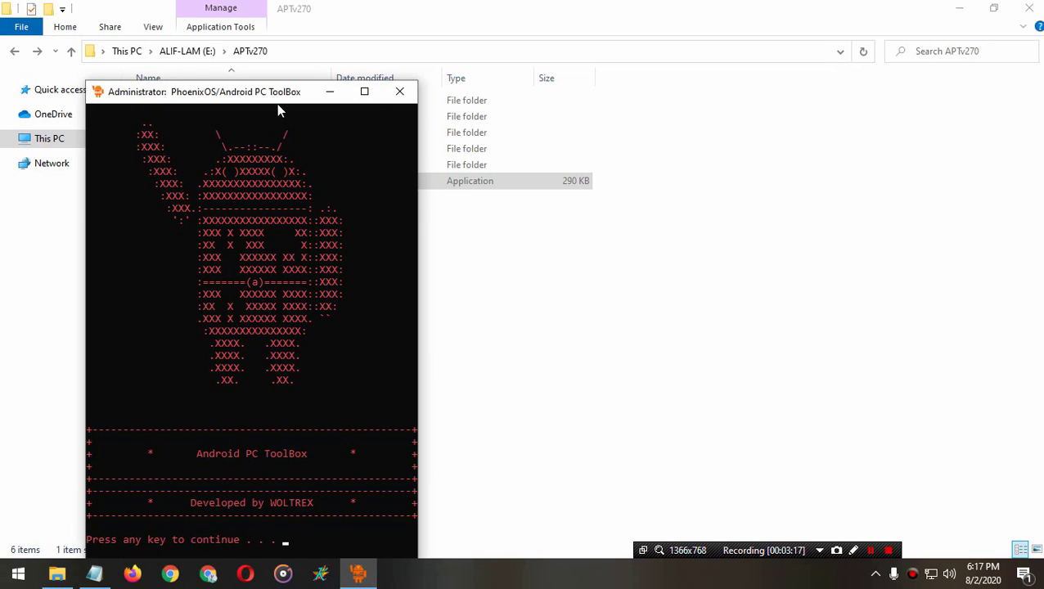
drag(279, 95, 517, 25)
key(Return)
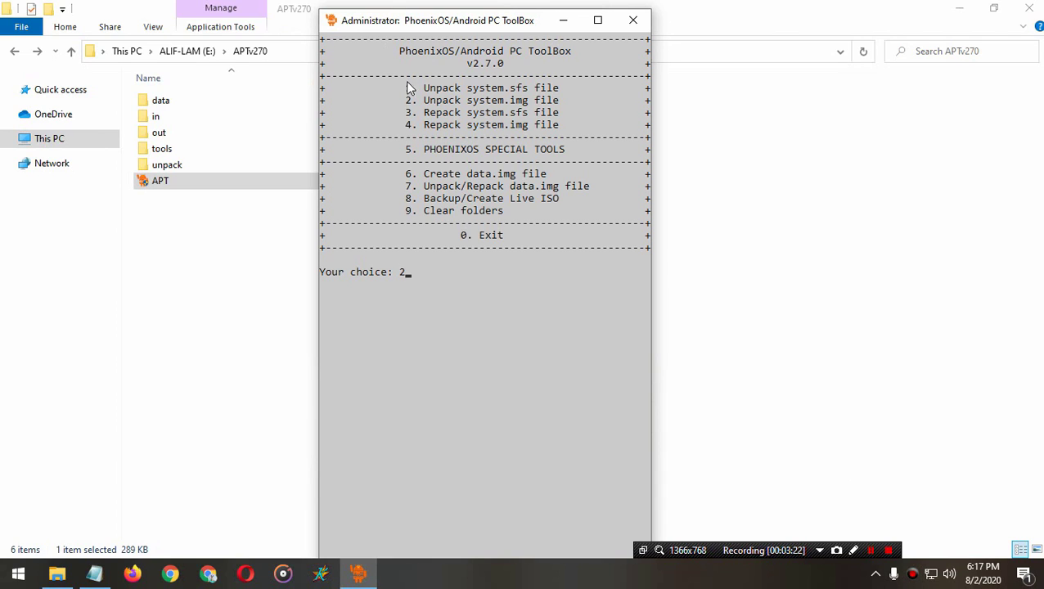
Step: Run option 2 to unpack system.img into the unpack folder, then return to the menu
drag(397, 100, 561, 108)
click(573, 89)
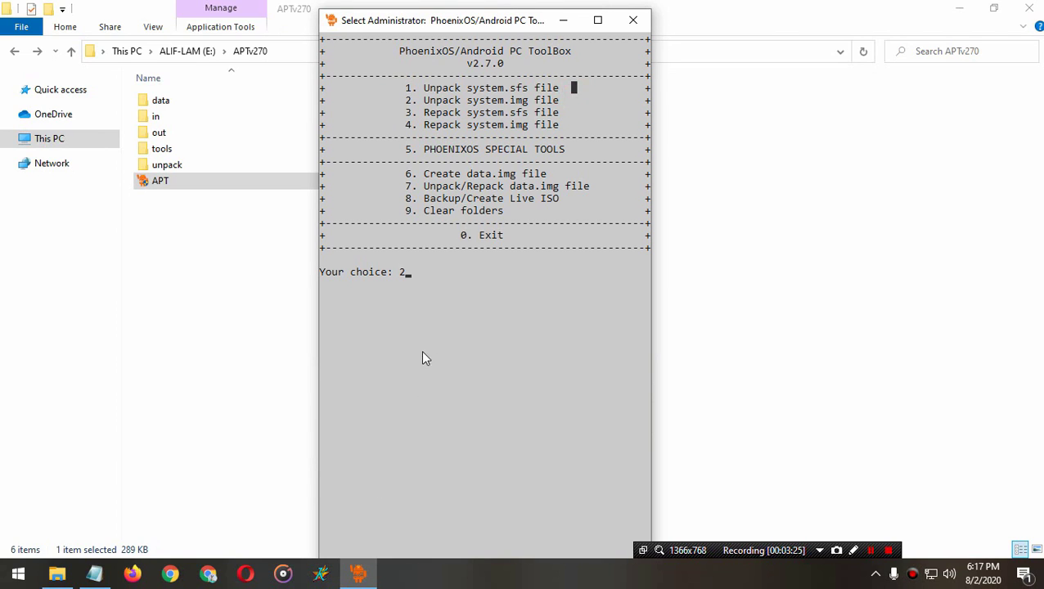
key(Escape)
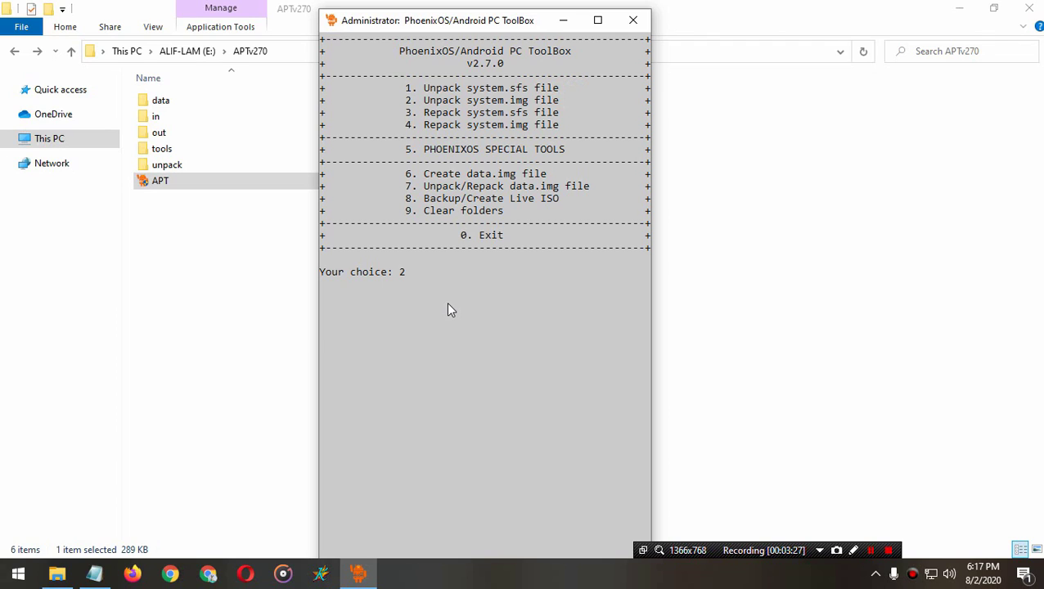
key(Return)
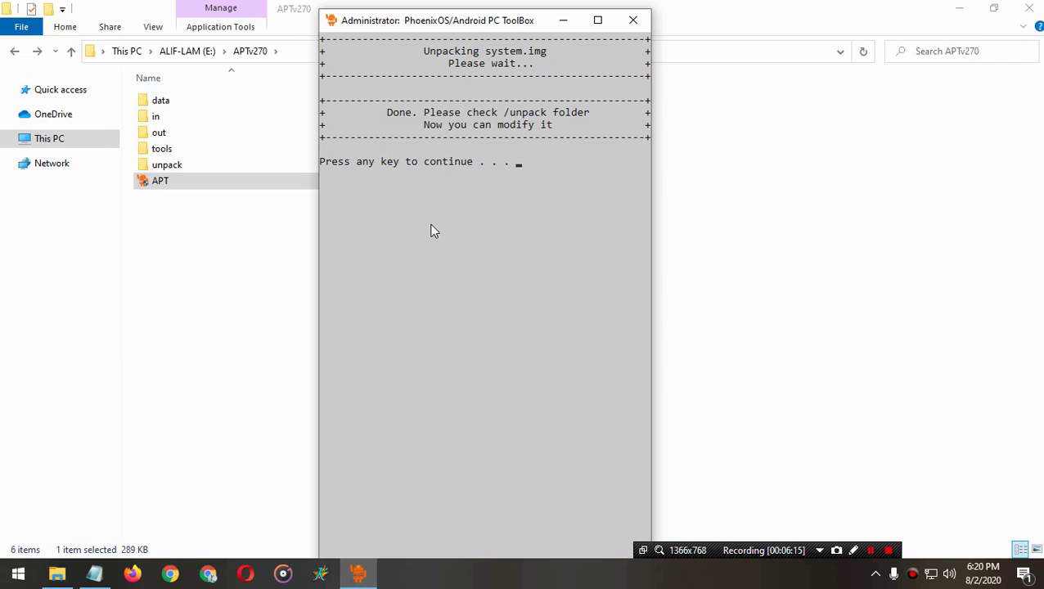
key(Return)
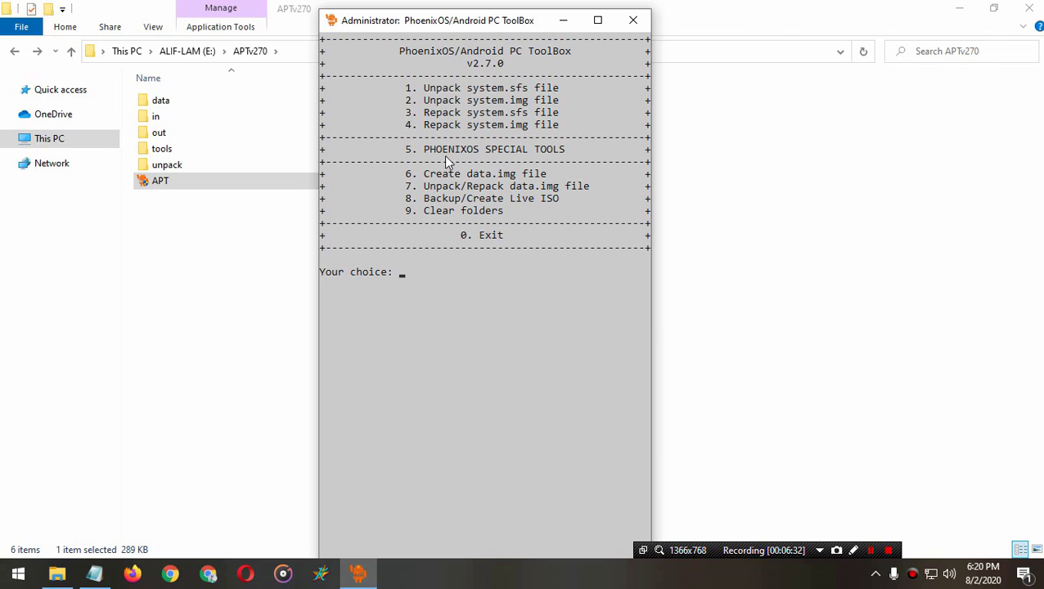
drag(401, 149, 583, 150)
Step: Enter 5 for Special Tools, then G for Update Kernel Version
click(457, 284)
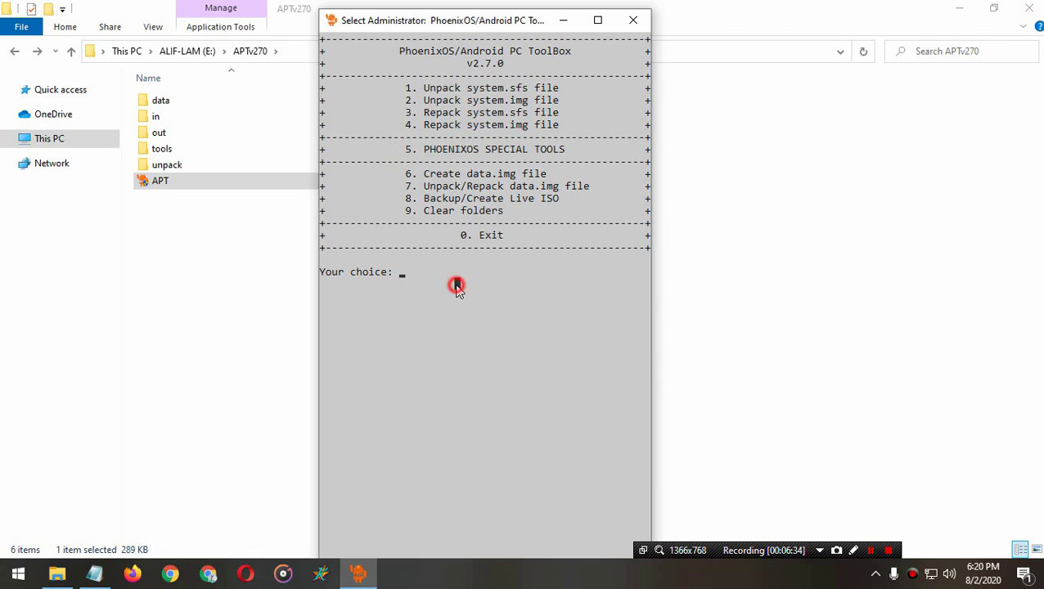
text(5)
key(Return)
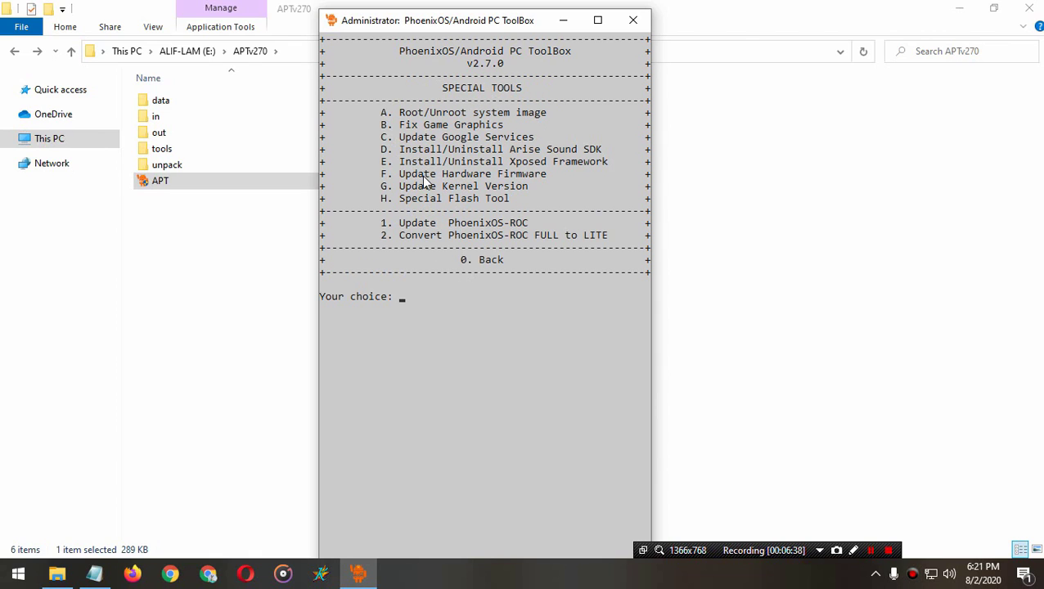
drag(533, 187, 380, 187)
text(H)
key(BackSpace)
text(G)
key(Return)
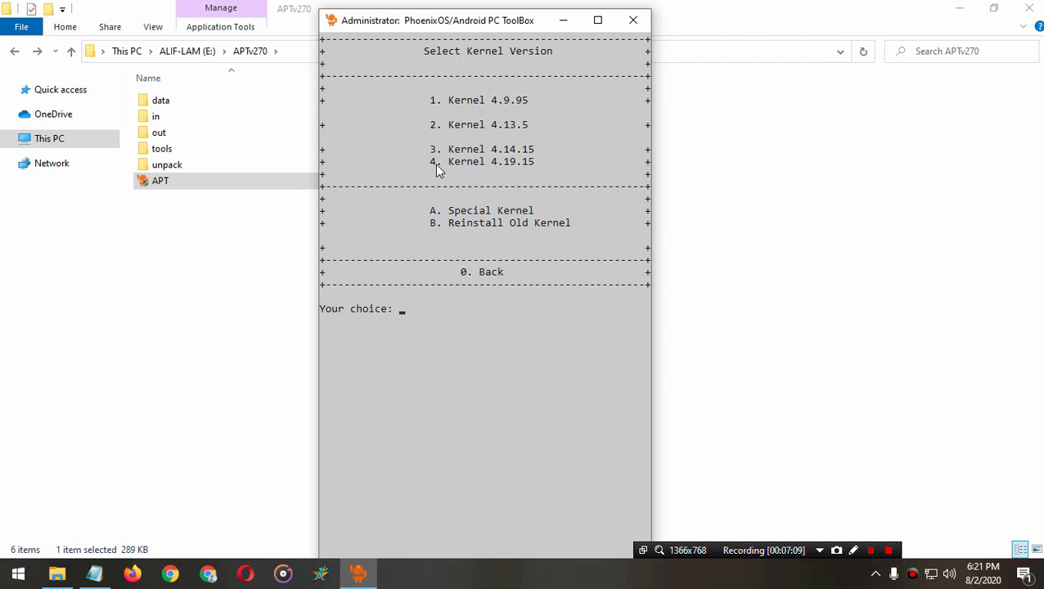
Step: Pick option 4, Kernel 4.19.15, to start the kernel update
drag(435, 168, 555, 168)
click(554, 163)
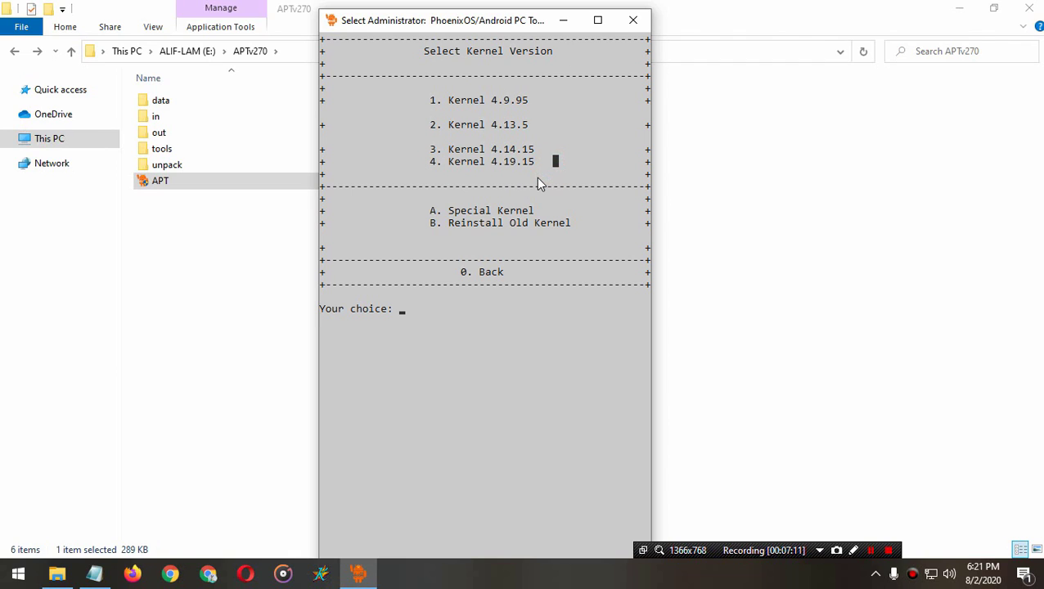
text(4)
key(Return)
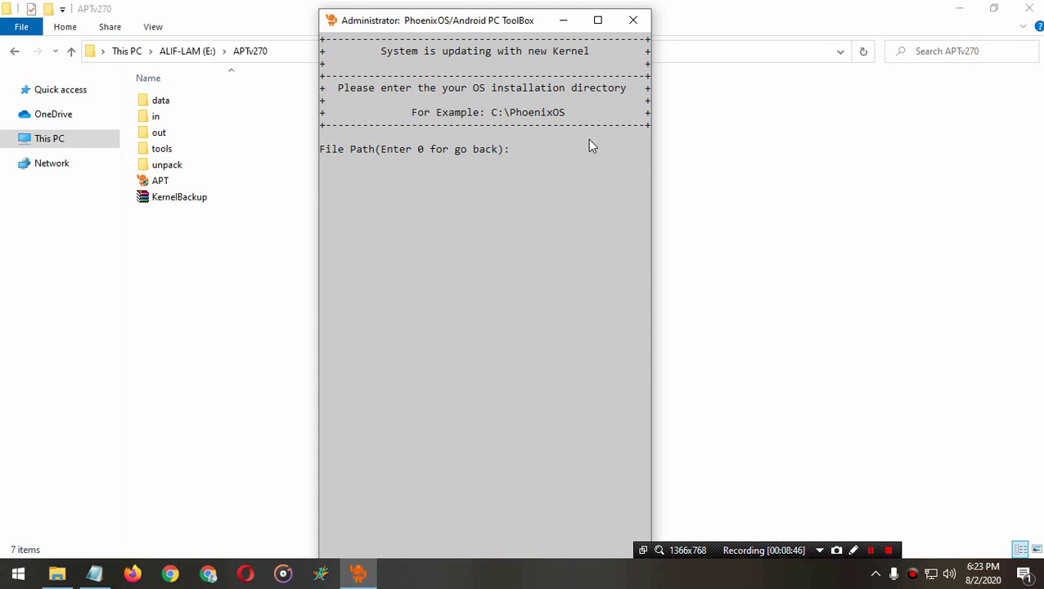
Step: Copy the E:\PhoenixOS folder path from File Explorer's address bar
click(559, 21)
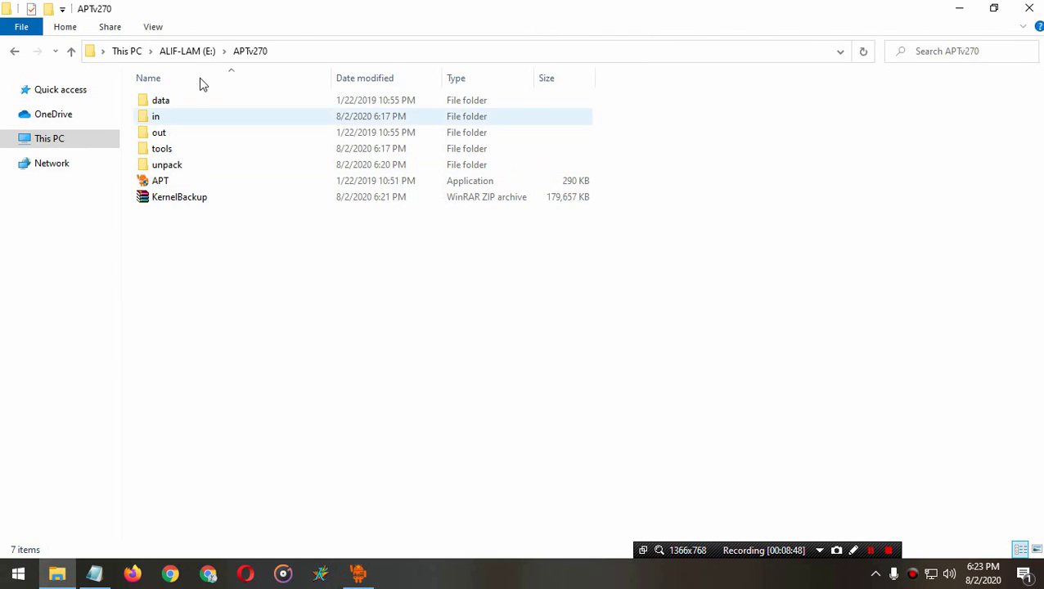
click(187, 52)
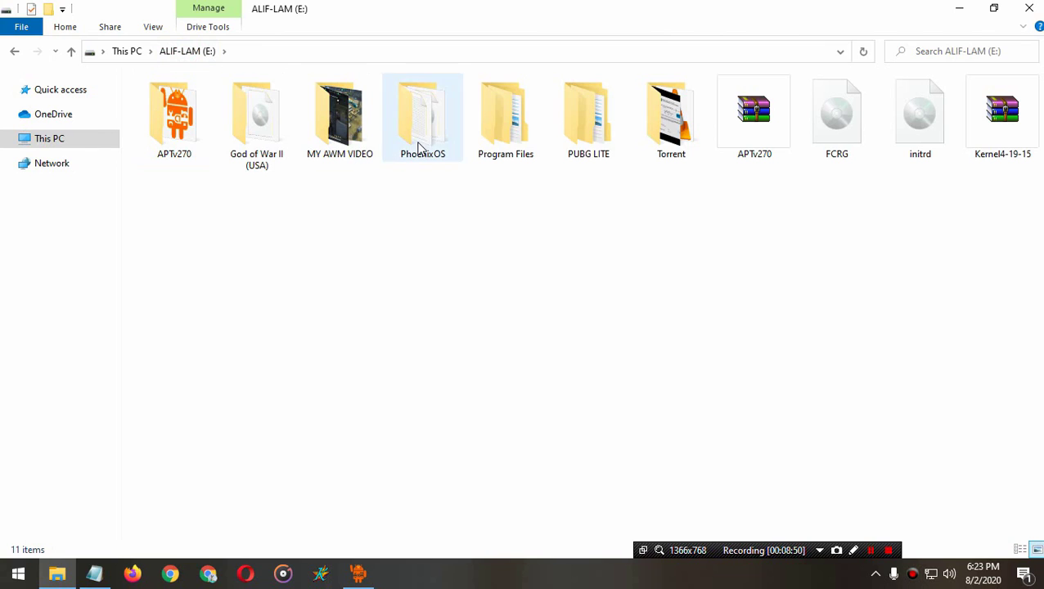
double_click(420, 145)
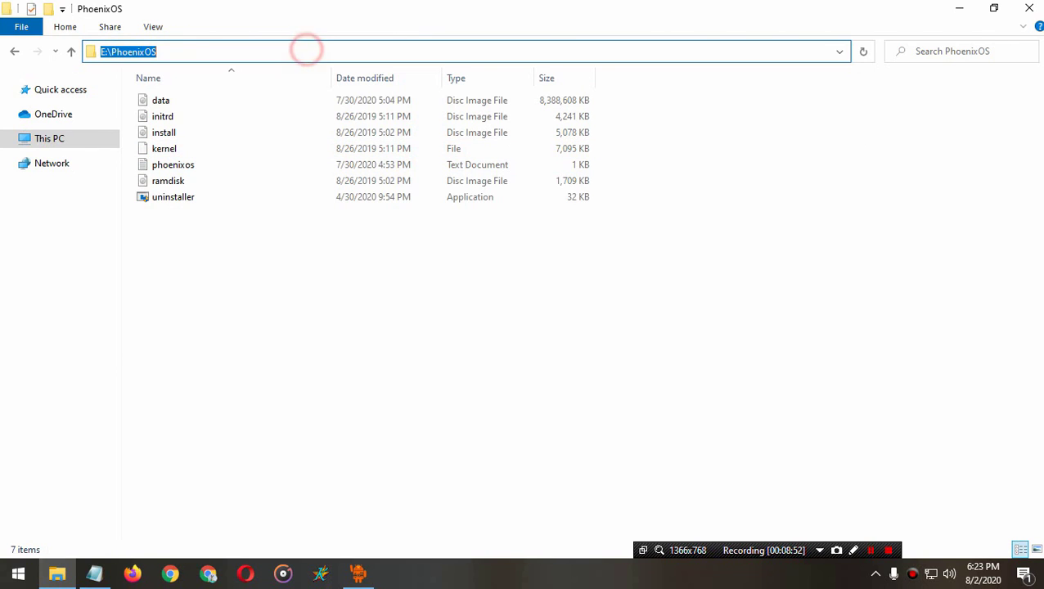
right_click(175, 50)
click(215, 101)
click(399, 358)
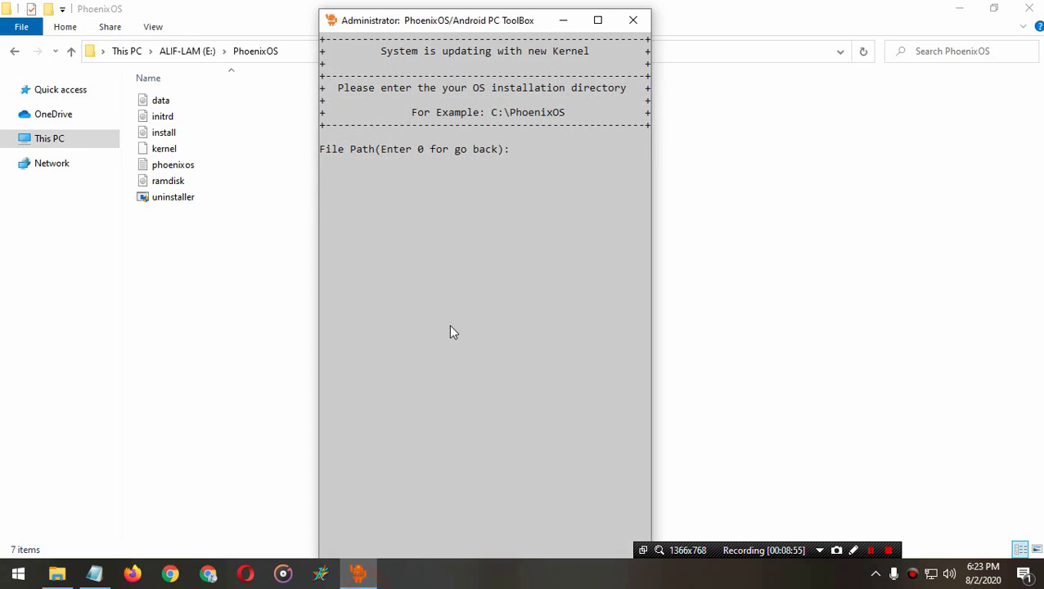
Step: Paste E:\PhoenixOS as the installation directory, install the kernel, and return to the menu
click(506, 222)
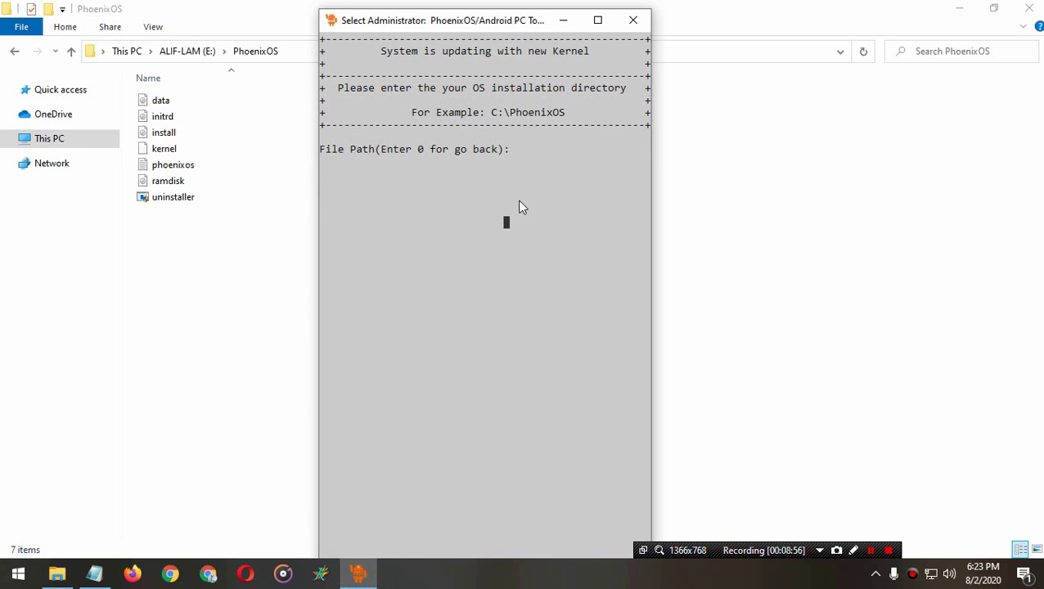
right_click(521, 161)
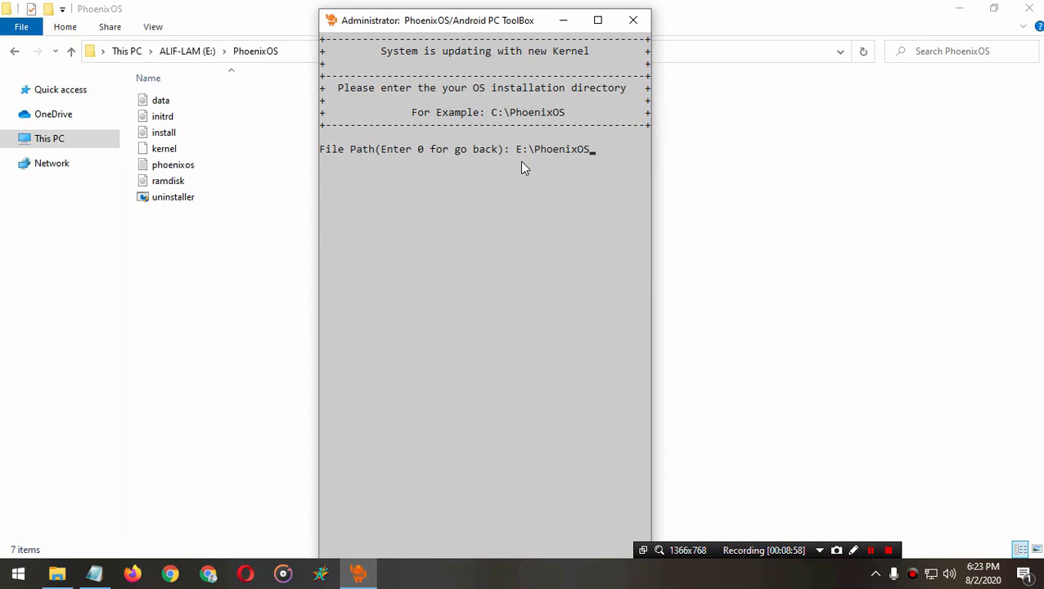
key(Return)
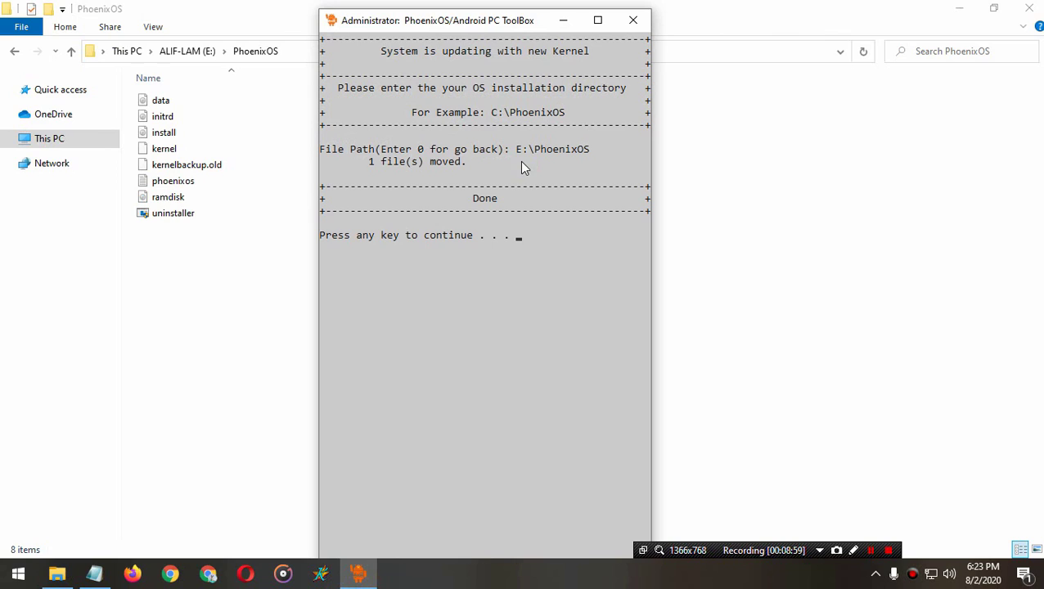
key(Return)
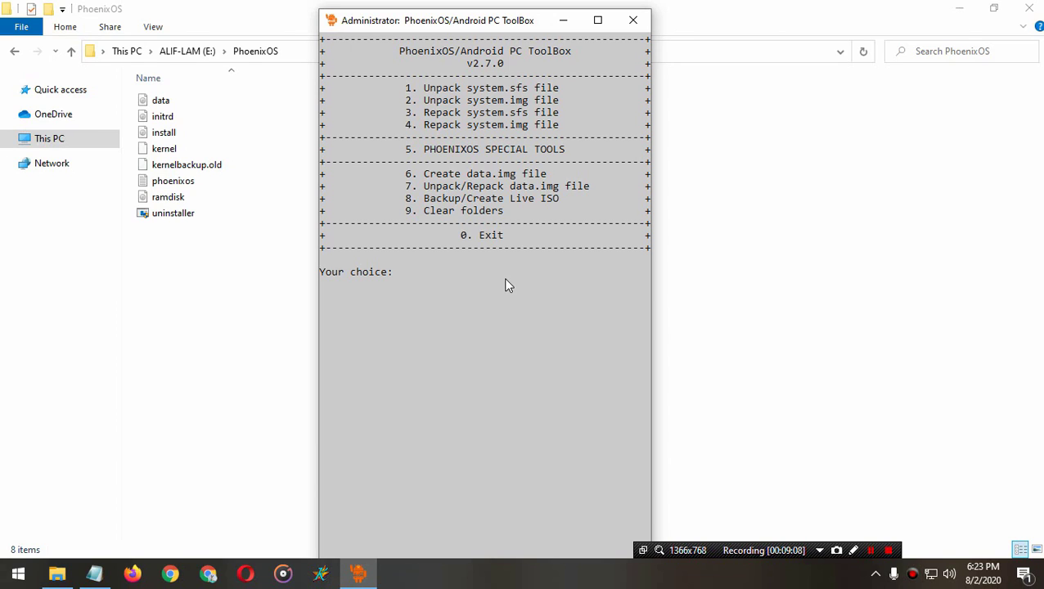
Step: Enter 5 for PhoenixOS Special Tools, then A for Root/Unroot system image
drag(399, 150, 563, 150)
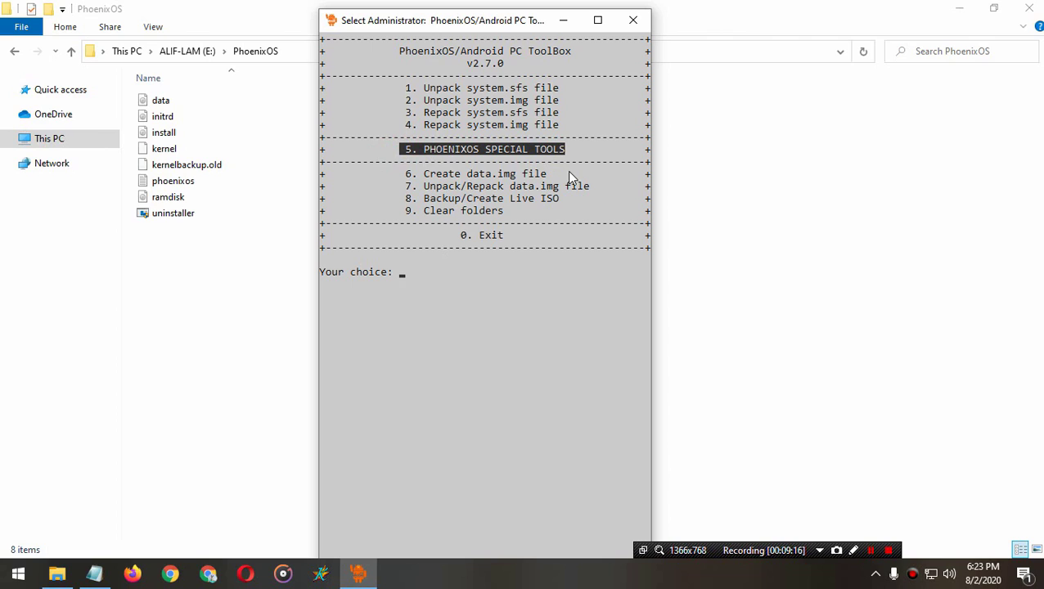
click(434, 279)
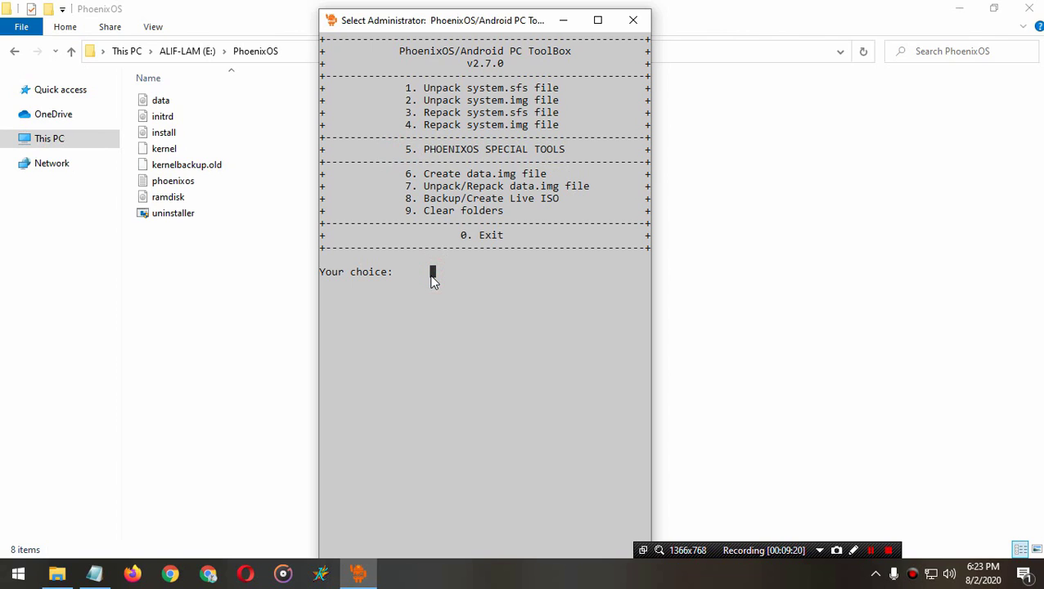
text(5)
key(Return)
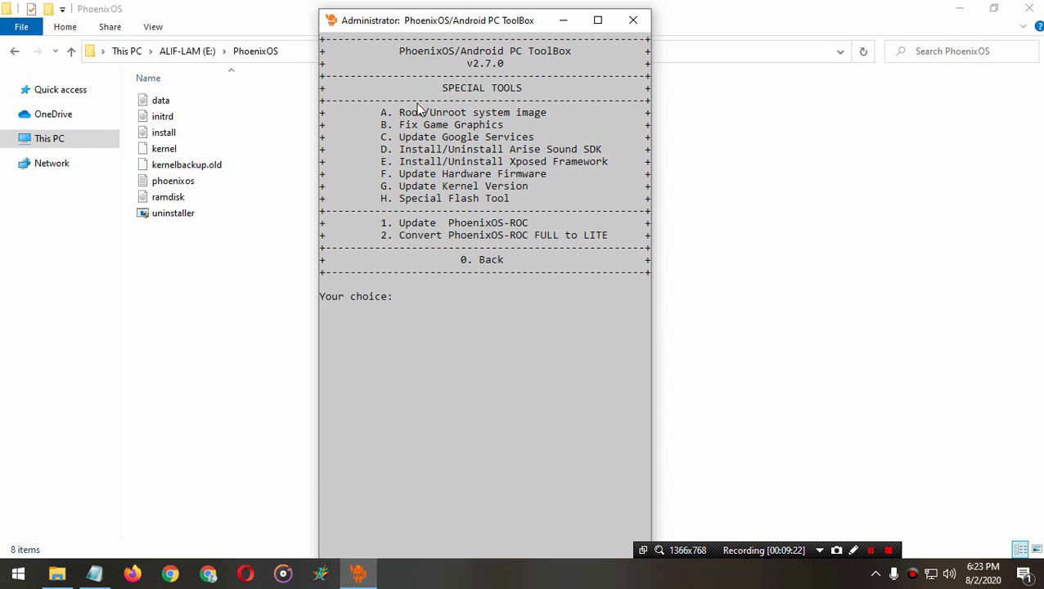
click(384, 111)
drag(393, 117, 458, 318)
click(462, 313)
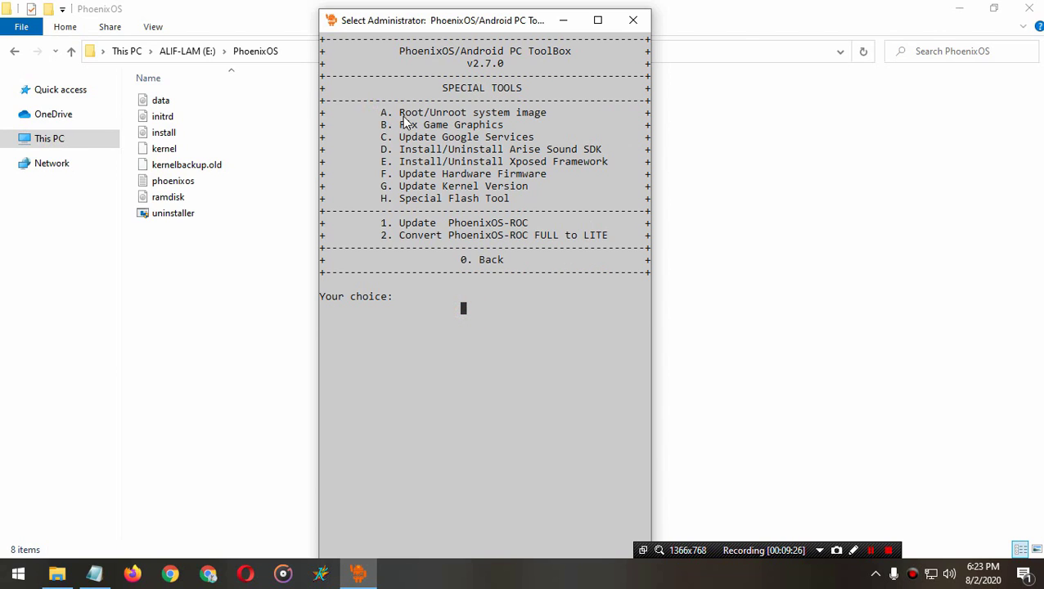
click(426, 294)
text(A)
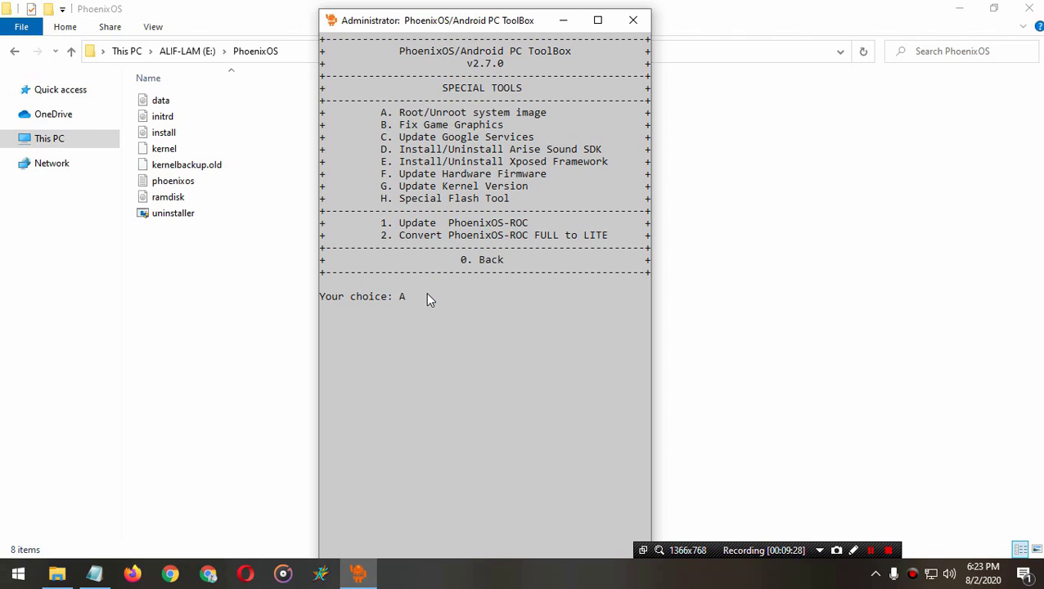
key(Return)
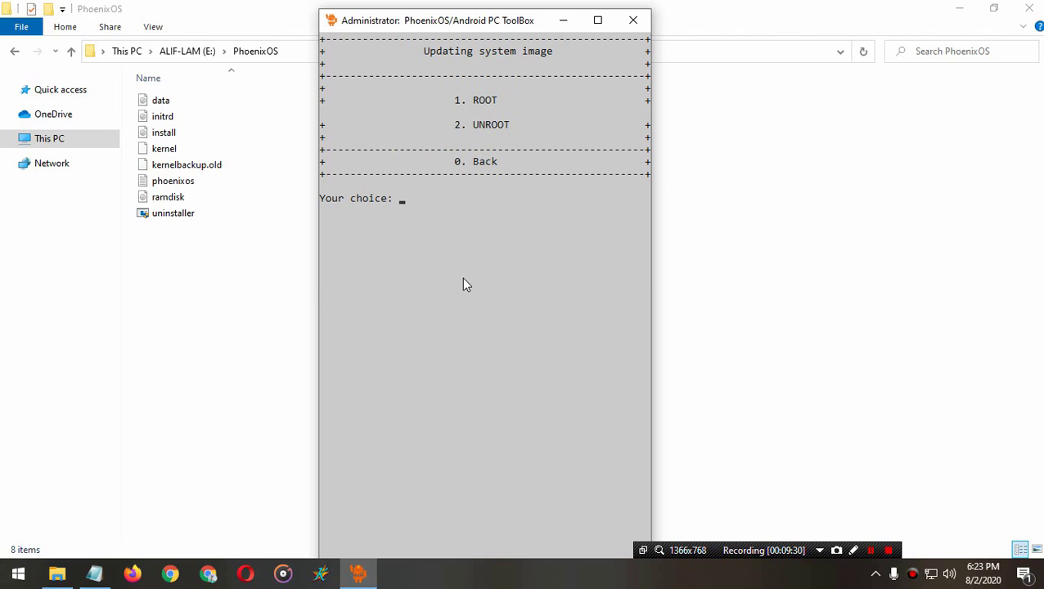
Step: Choose 1 (ROOT) to root the image with SuperSU and return to the menu
text(1)
key(Return)
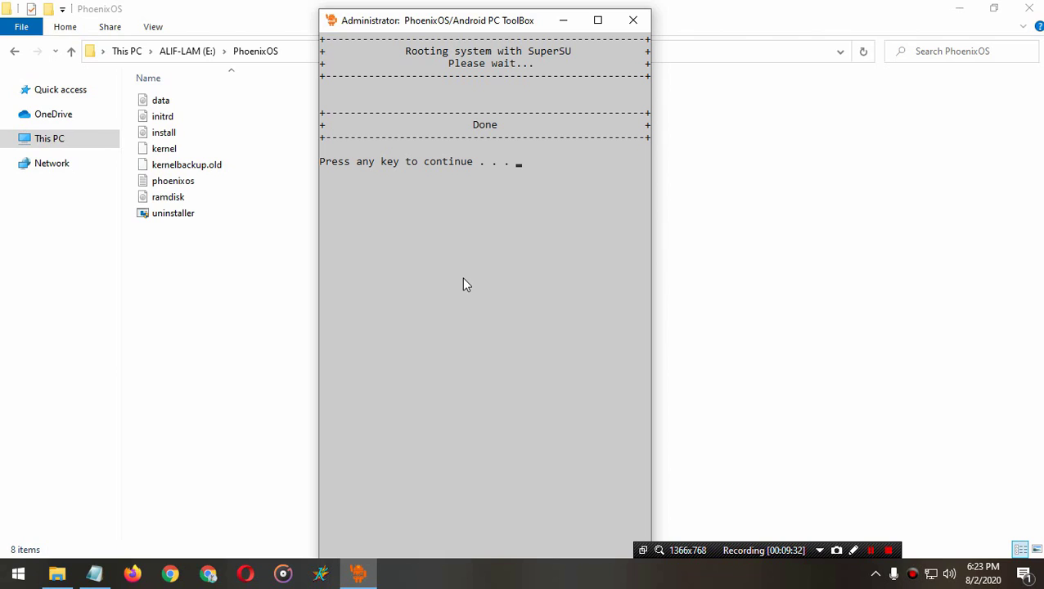
key(Return)
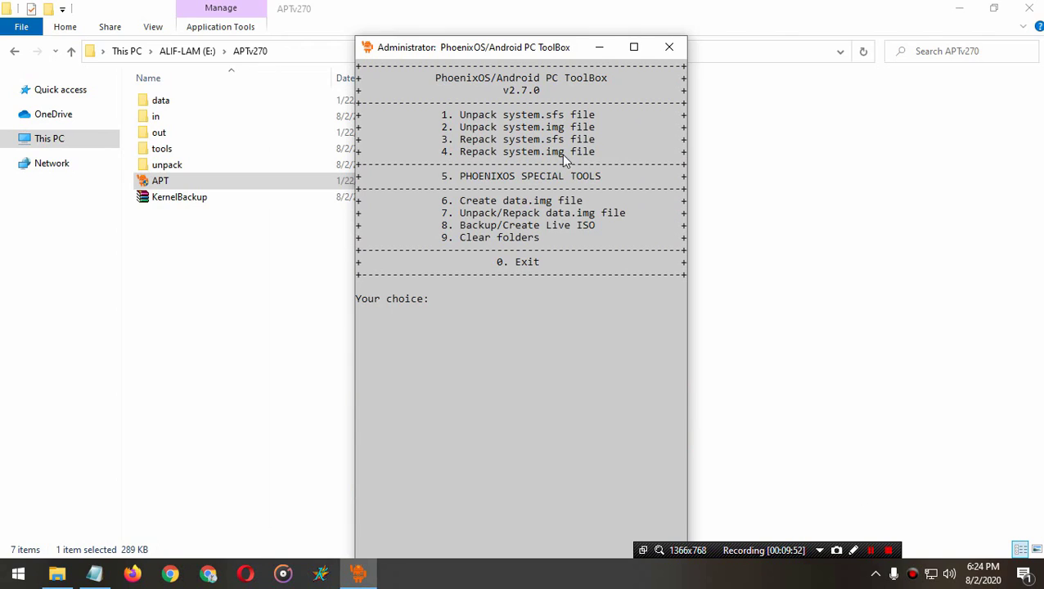
Step: Repack system.img with choices 4, 1 (PhoenixOS) and 2 (2.00 GB) into the out folder
drag(608, 153, 446, 160)
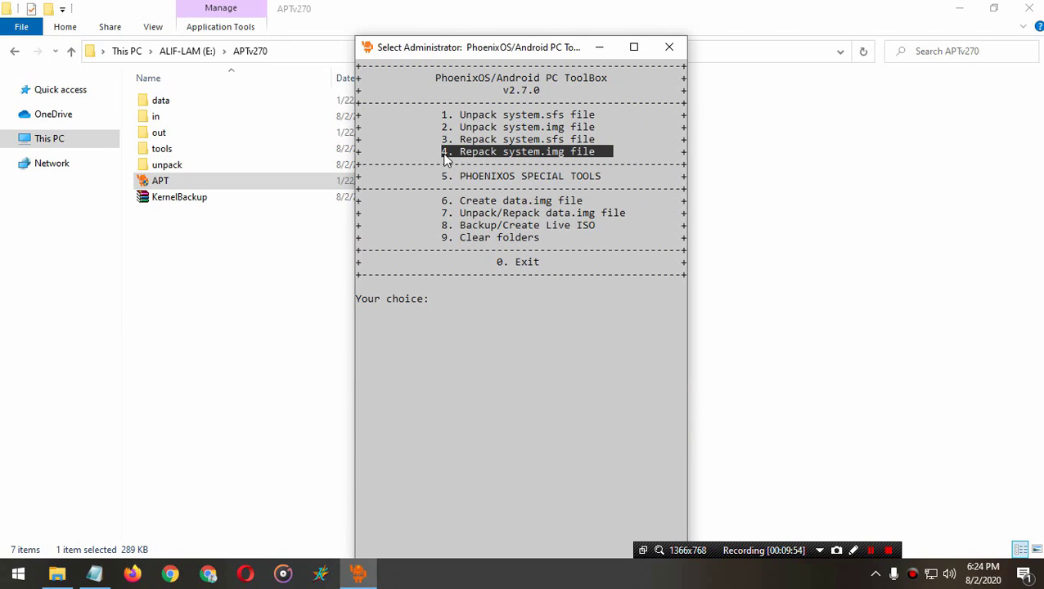
click(505, 424)
text(4)
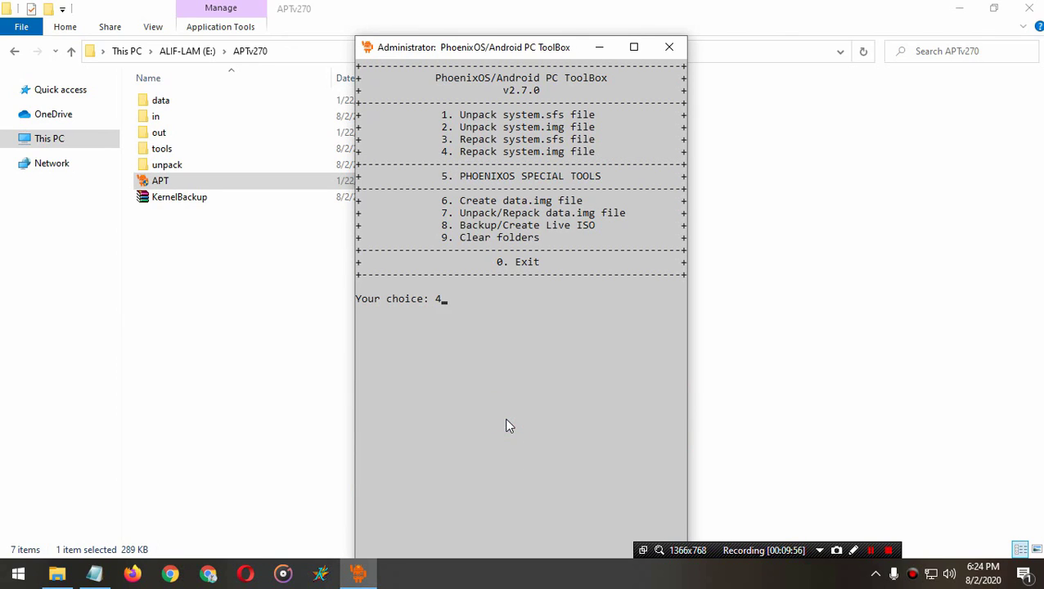
key(Return)
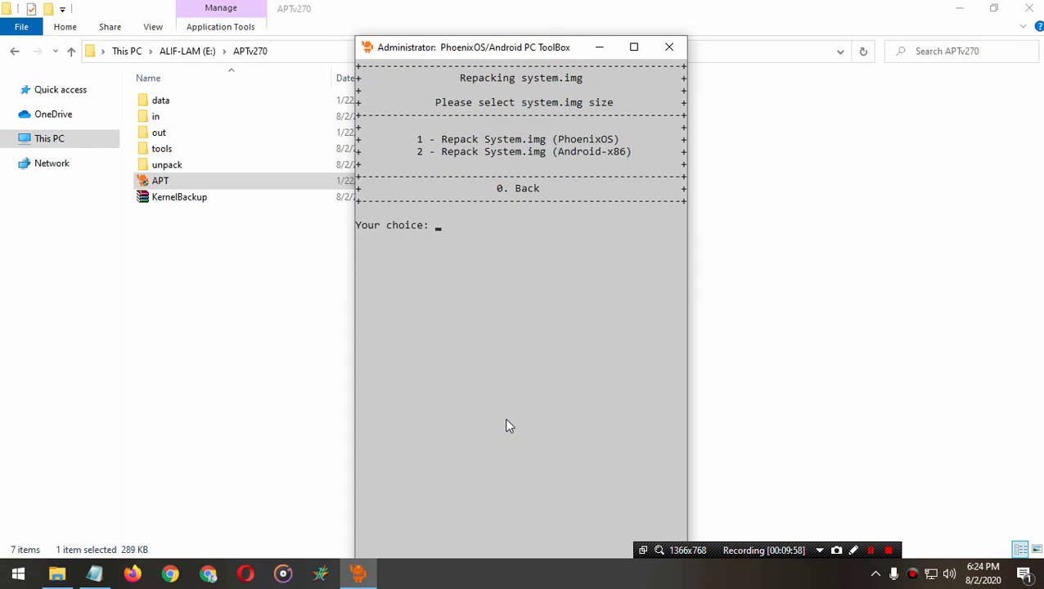
text(1)
key(Return)
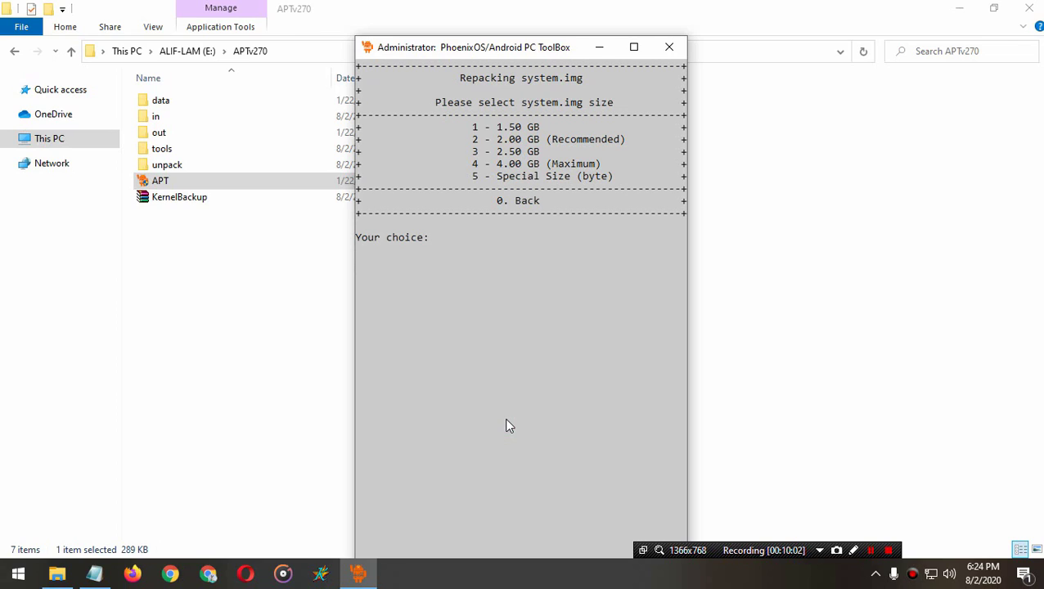
text(2)
key(Return)
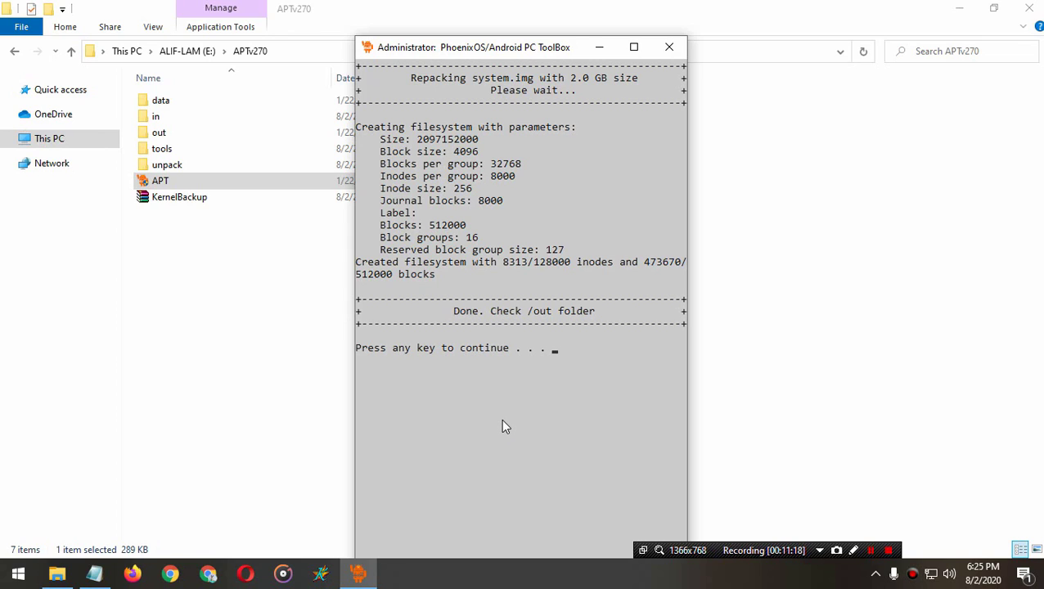
key(Return)
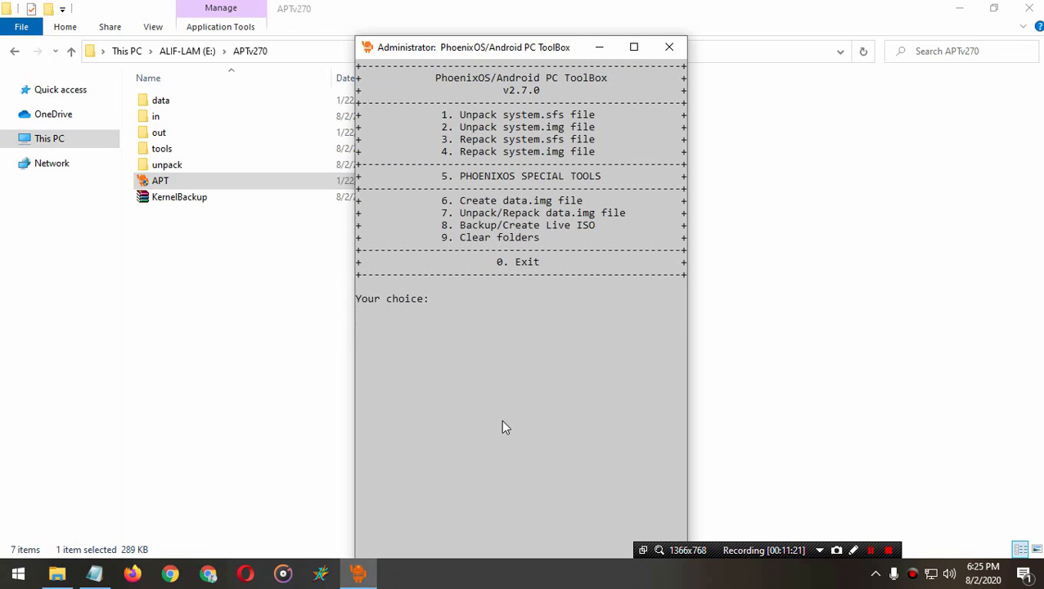
Step: Enter 0 to exit the ToolBox and close its console window
text(0)
key(Return)
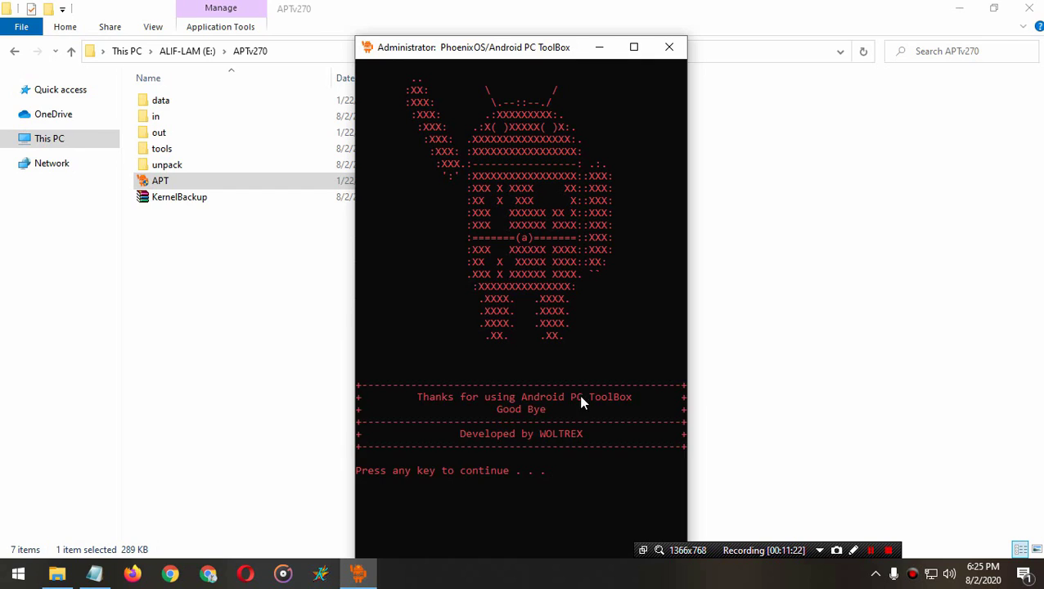
key(Return)
Step: Cut the repacked 2,048,000 KB system image from the APTv270\out folder
click(508, 381)
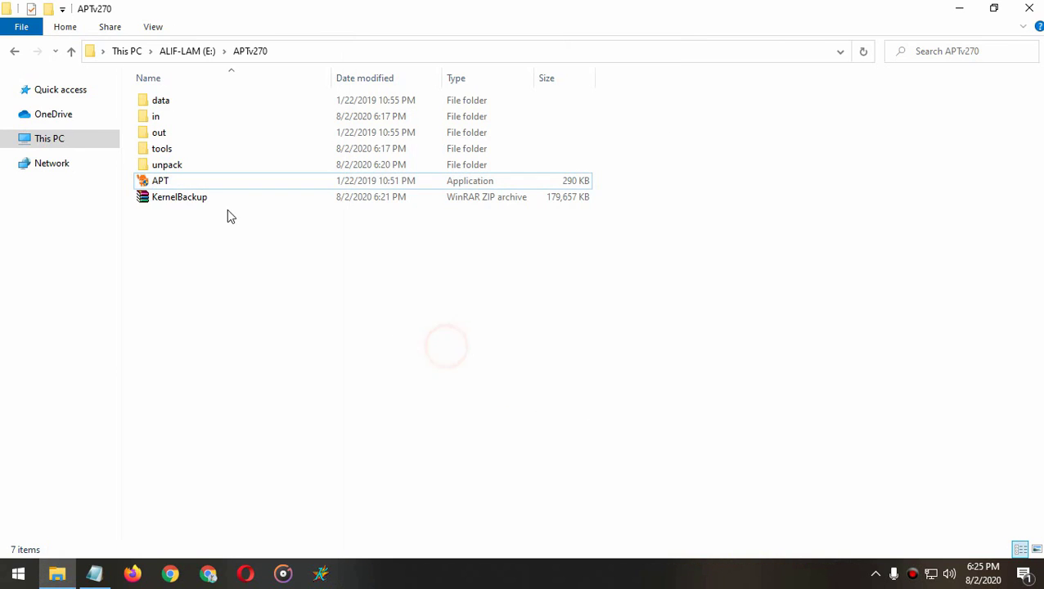
double_click(181, 166)
click(335, 253)
key(alt+Up)
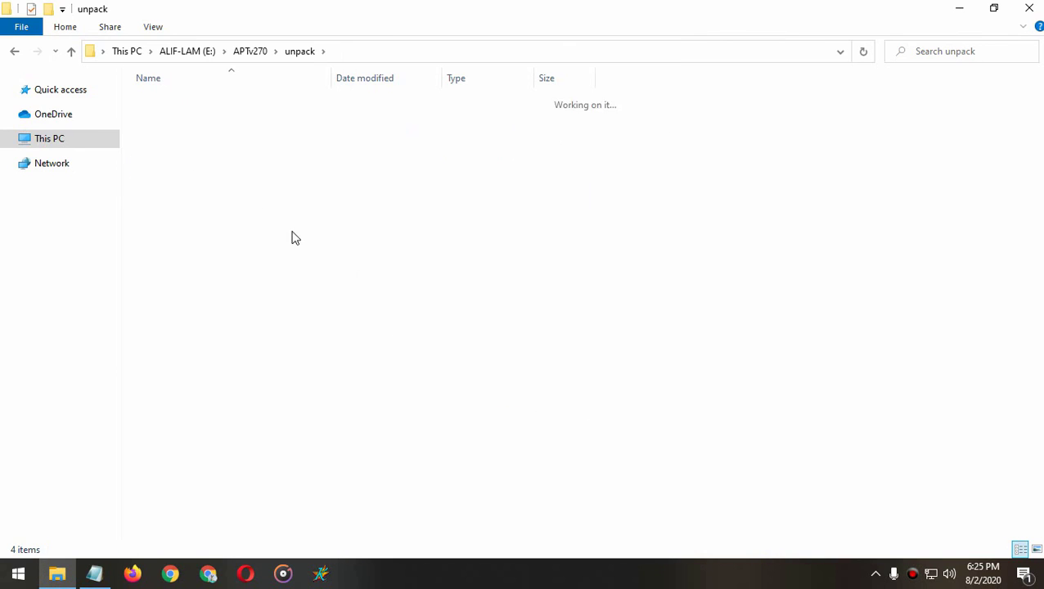
double_click(177, 134)
right_click(169, 106)
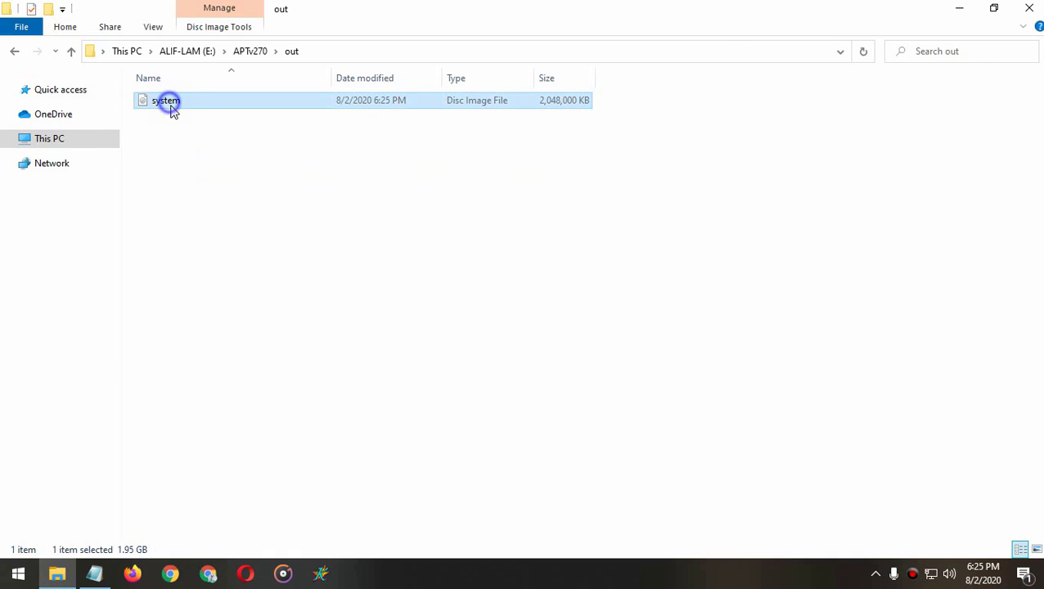
click(205, 326)
Step: Paste the system image into the E:\PhoenixOS folder
click(429, 314)
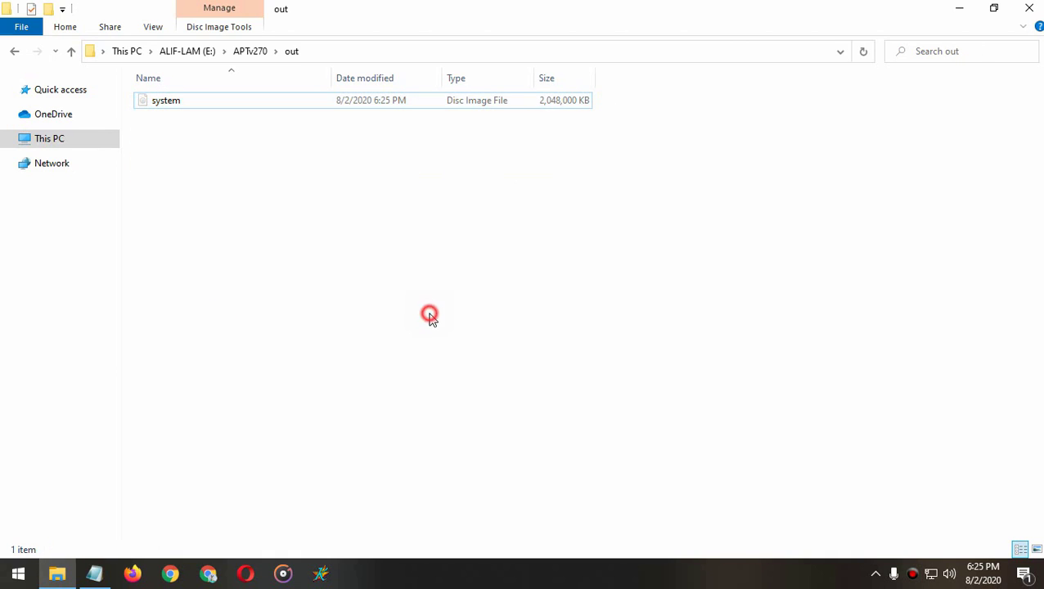
key(alt+Up)
key(alt+Up)
click(435, 315)
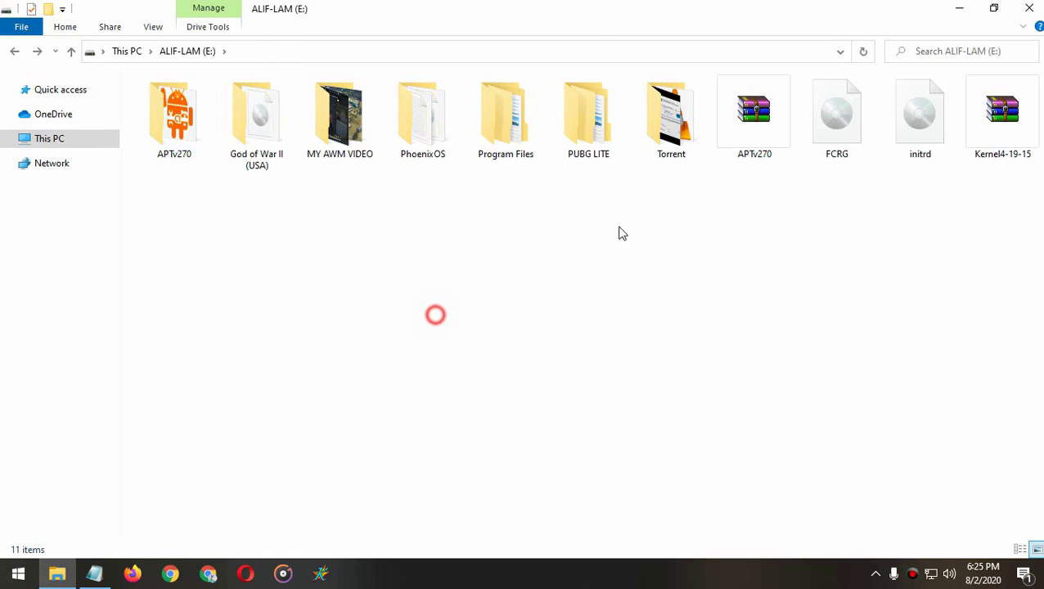
double_click(423, 123)
right_click(407, 291)
click(446, 397)
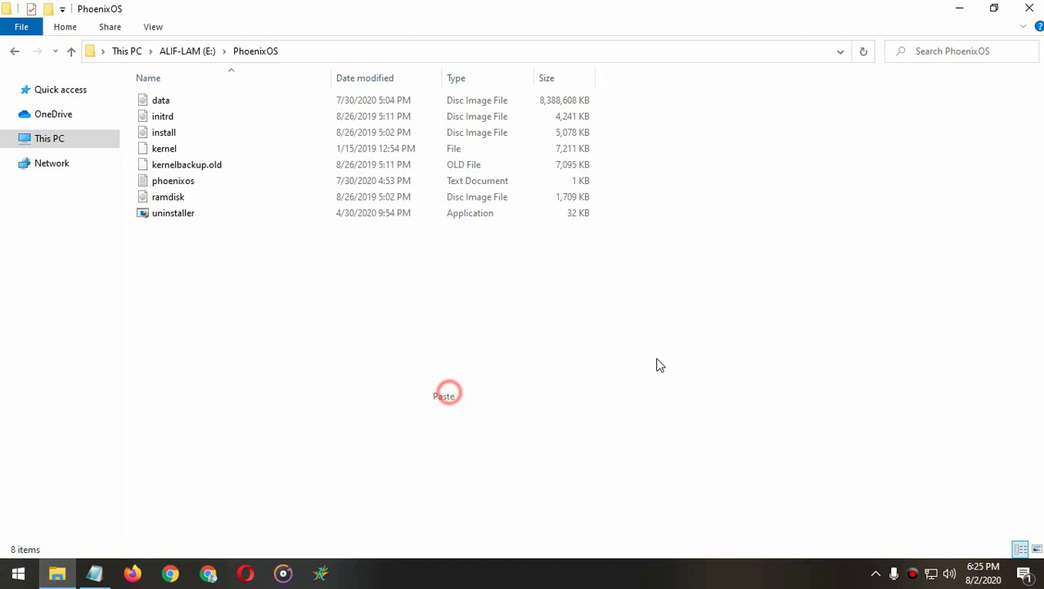